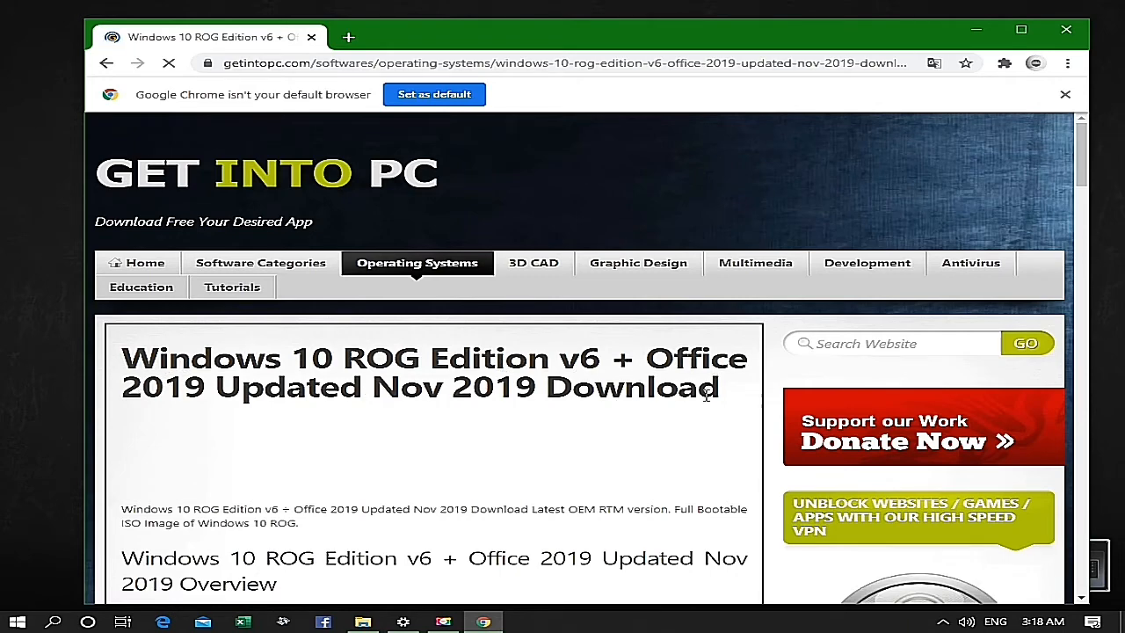
- Examine the Windows 10 ROG Edition v6 page's included software, features, setup details and system requirements down to its 64-bit download link
scroll(369, 454, "down", 6)
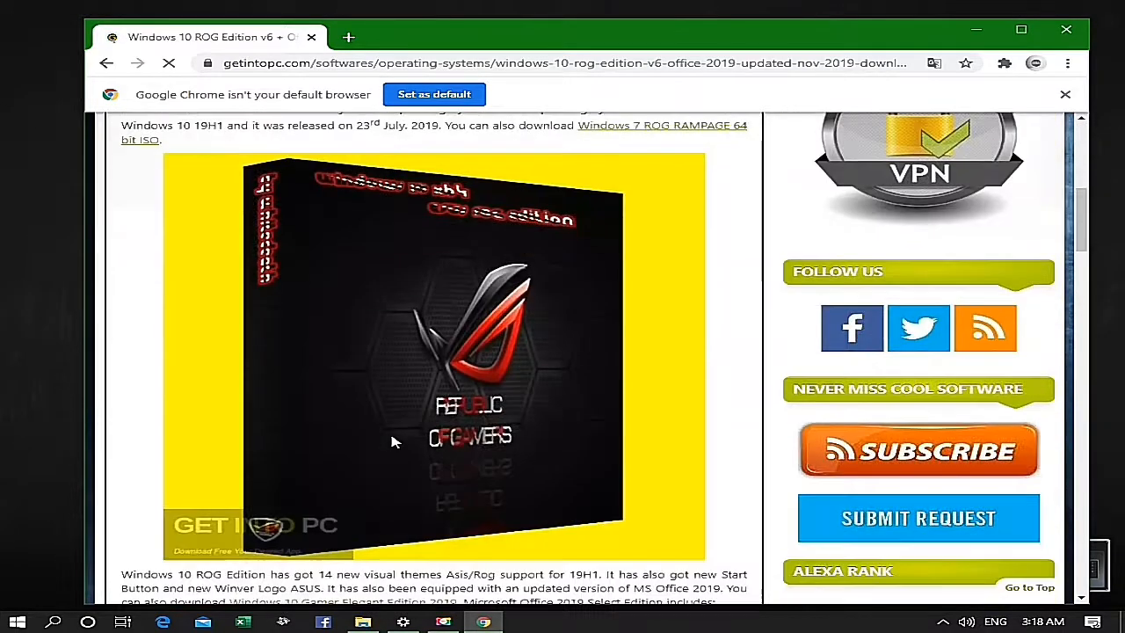
scroll(580, 413, "down", 4)
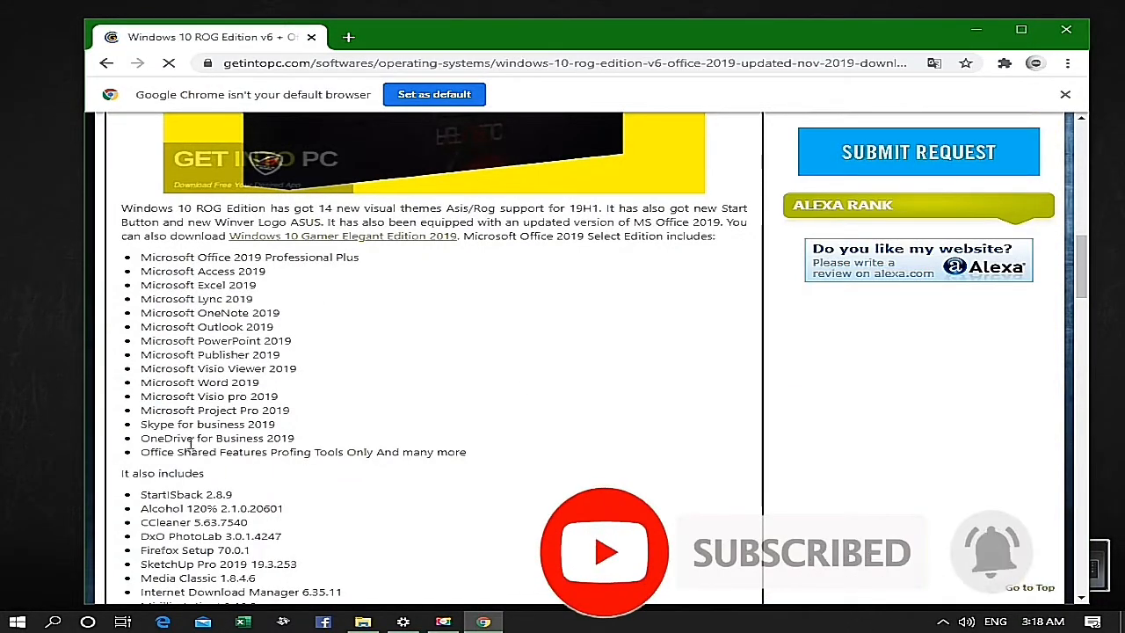
scroll(186, 424, "down", 2)
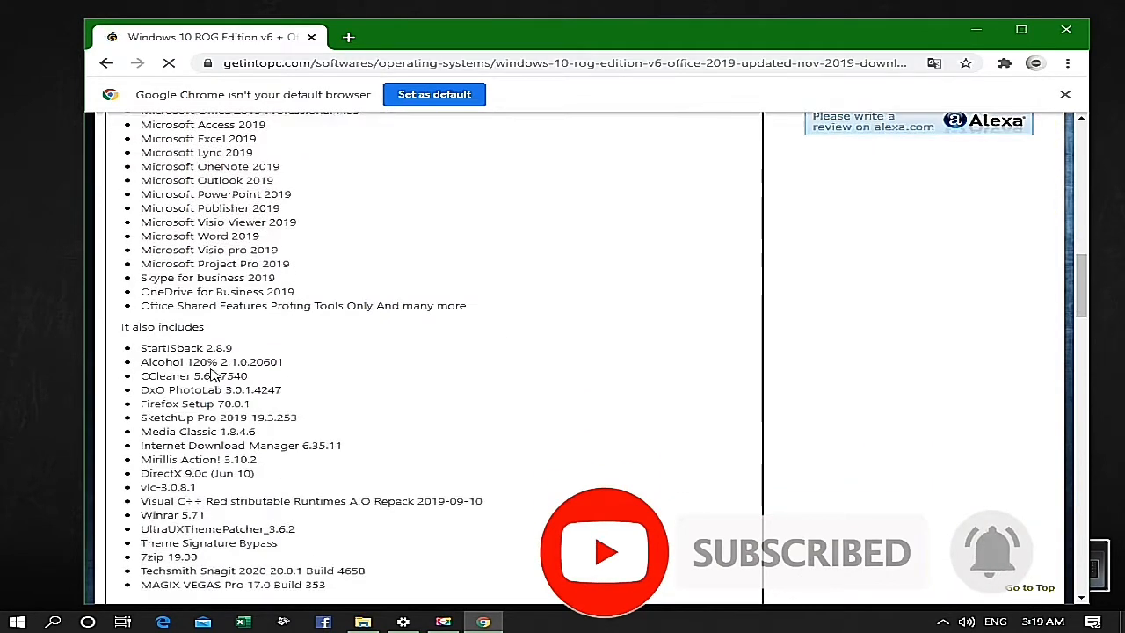
scroll(211, 374, "down", 1)
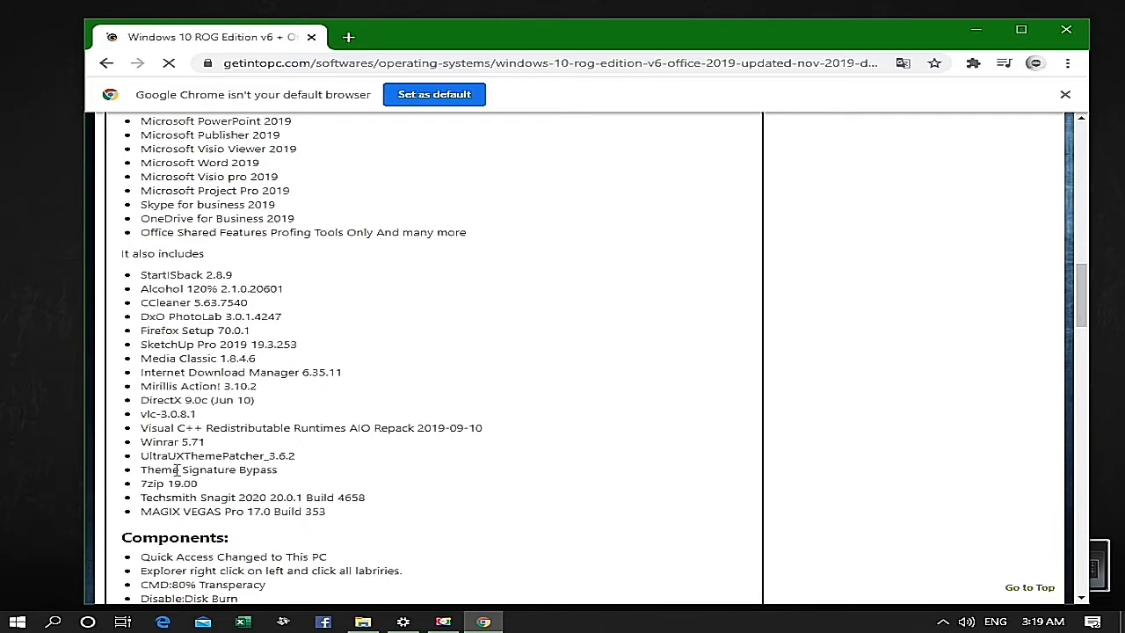
scroll(178, 449, "down", 2)
scroll(180, 435, "down", 1)
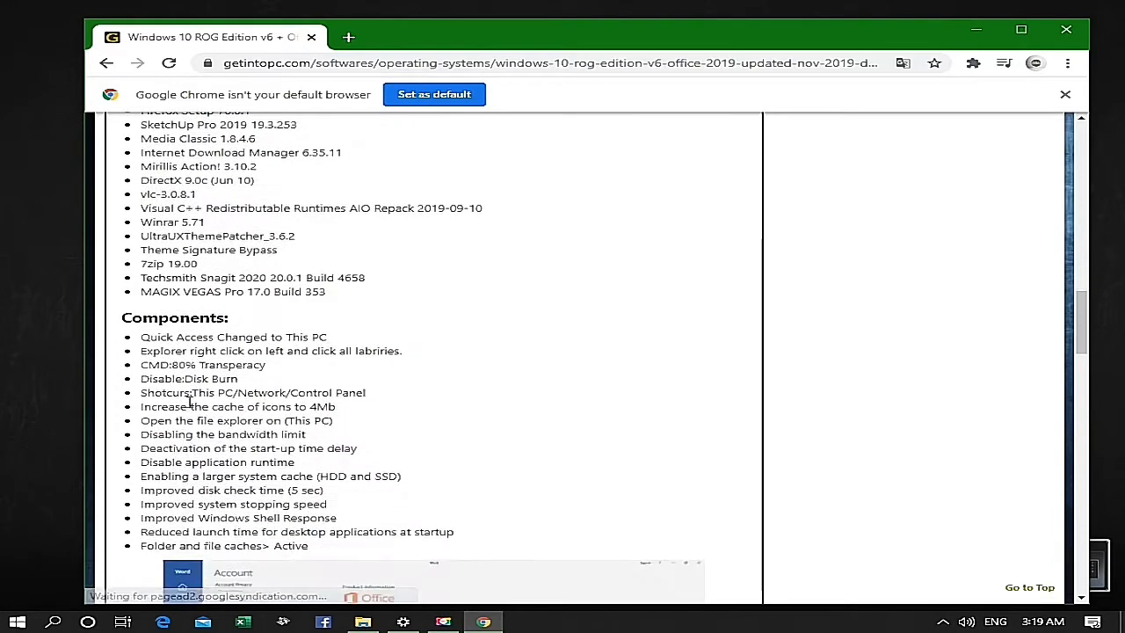
scroll(189, 401, "down", 1)
scroll(193, 400, "down", 2)
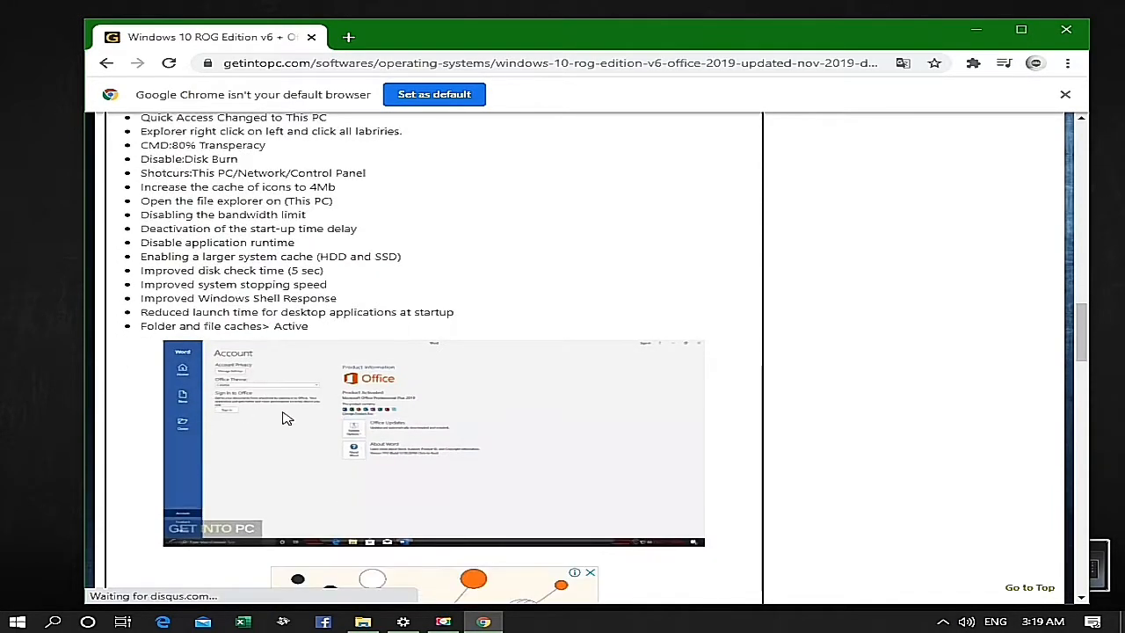
scroll(312, 431, "down", 5)
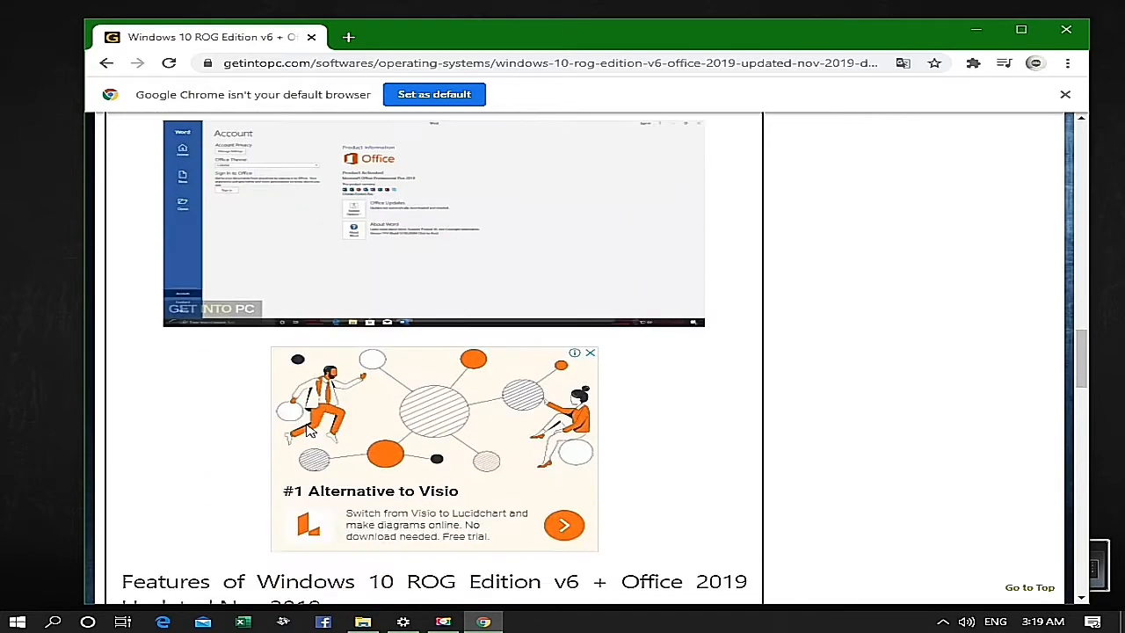
scroll(319, 431, "down", 1)
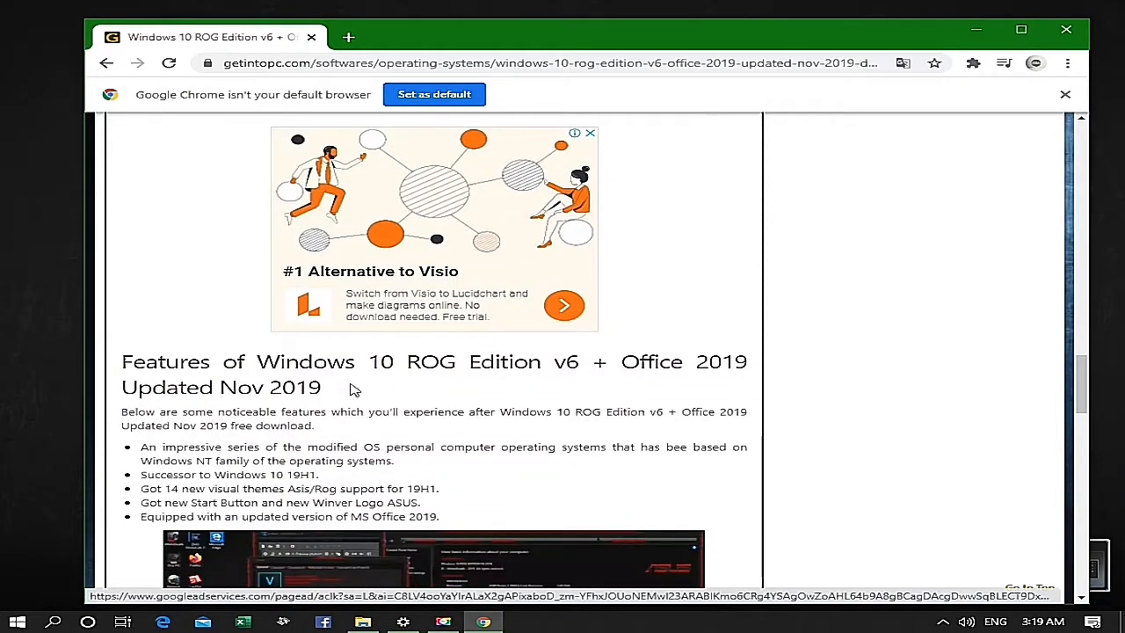
scroll(306, 400, "down", 5)
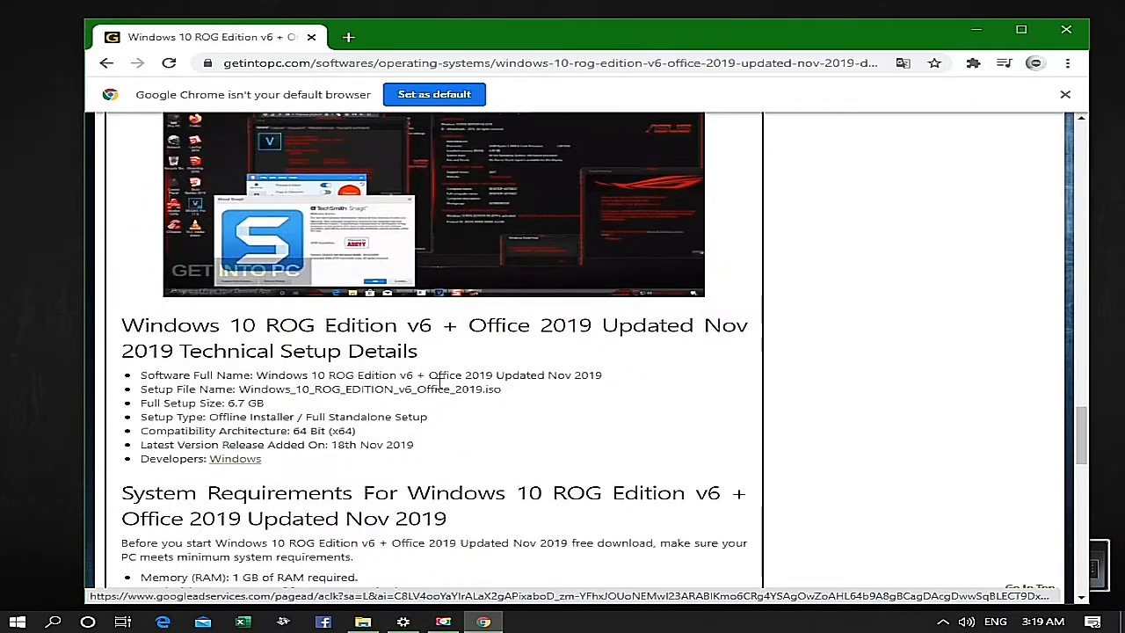
scroll(475, 466, "down", 2)
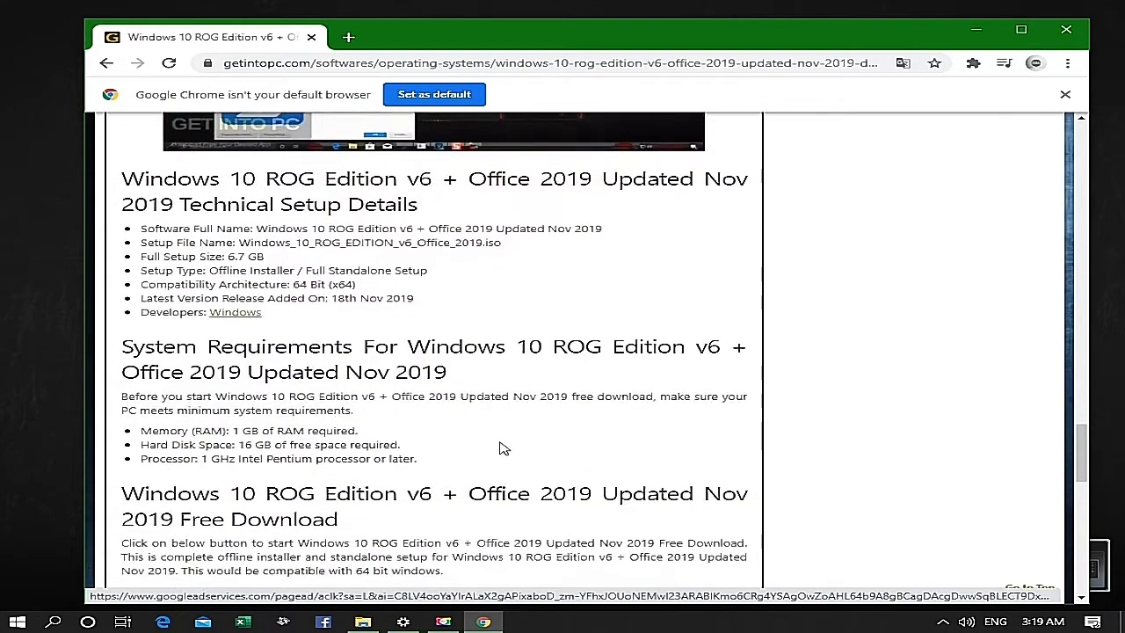
scroll(503, 449, "down", 2)
scroll(467, 416, "down", 2)
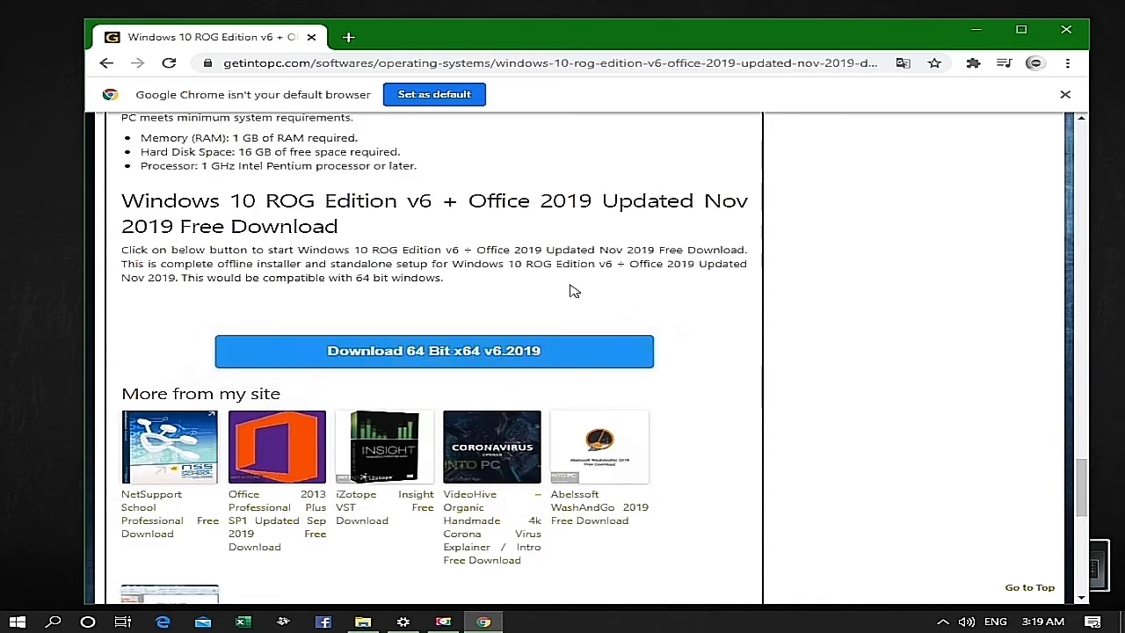
- Open the official Rufus website, rufus.ie, in a new browser tab
left_click(349, 38)
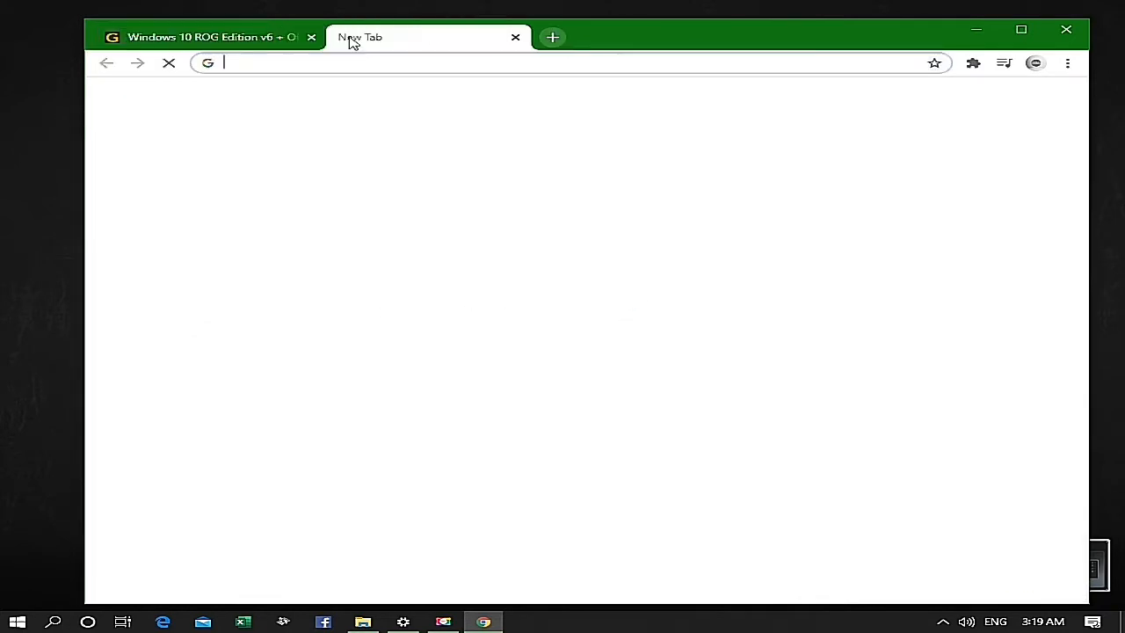
left_click(360, 65)
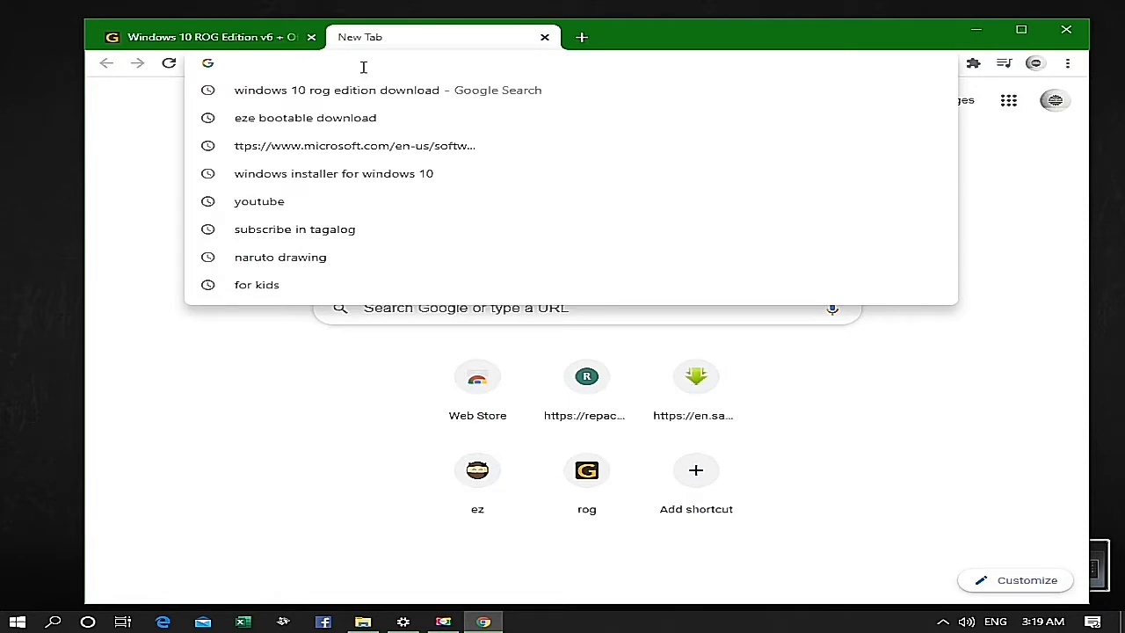
type("rufus.ie")
left_click(373, 91)
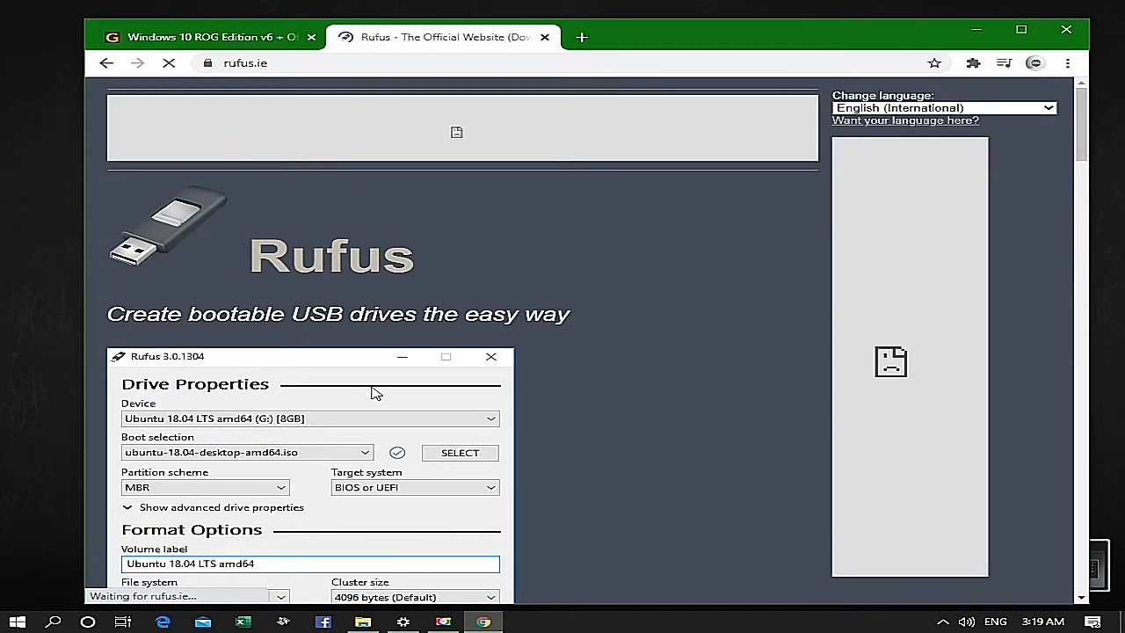
- Find the Download section on the Rufus page and download Rufus 3.13
scroll(372, 392, "down", 2)
scroll(297, 288, "down", 1)
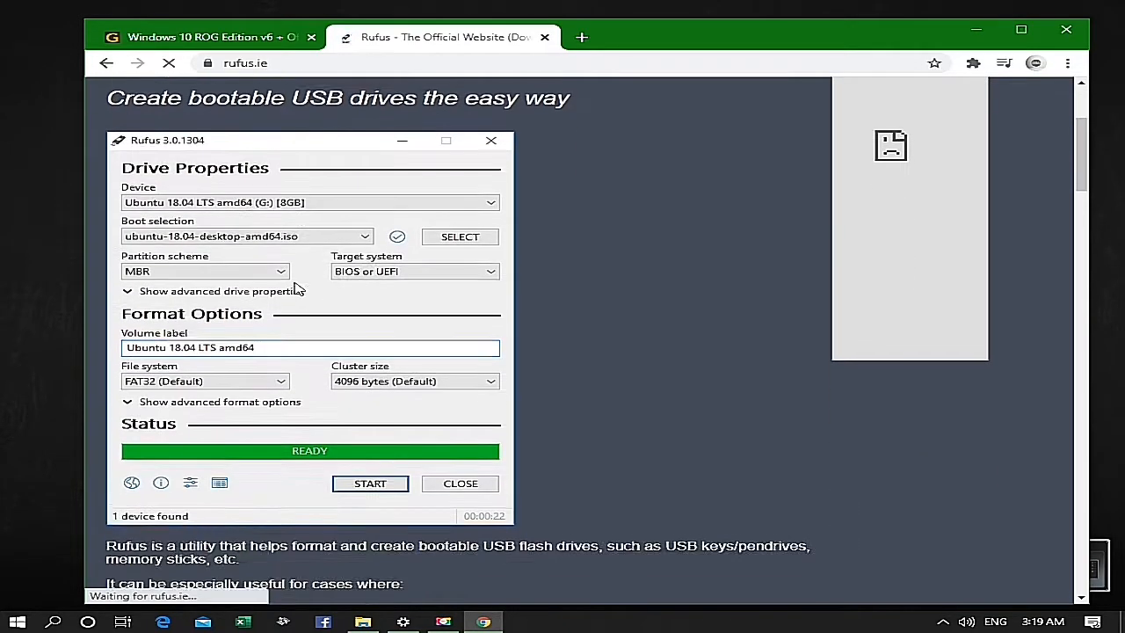
scroll(291, 285, "down", 2)
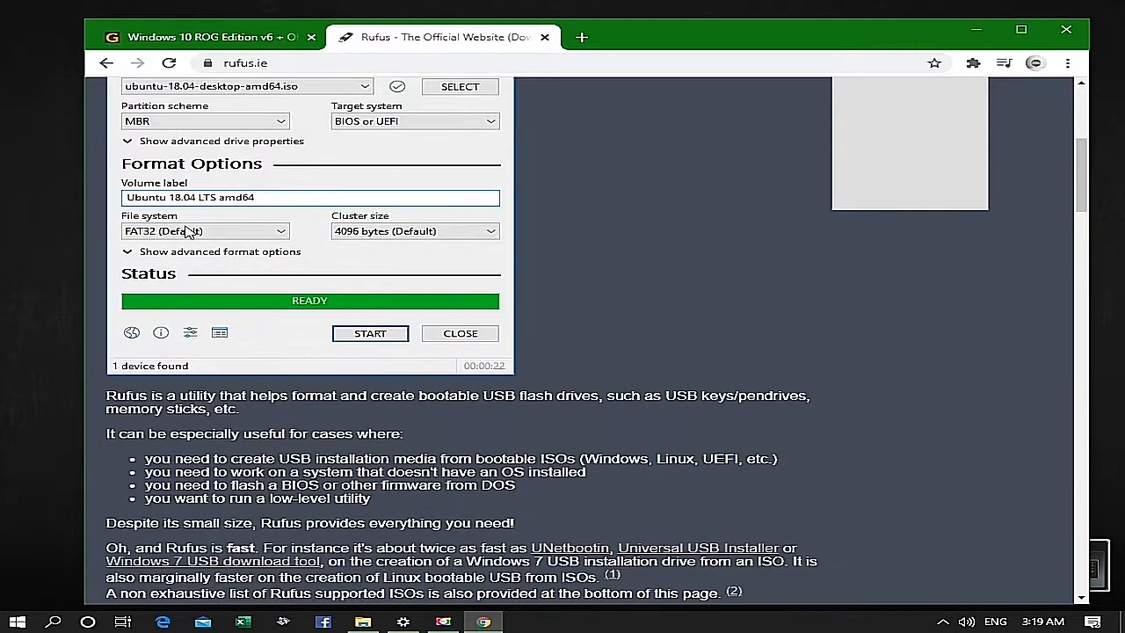
scroll(318, 254, "down", 1)
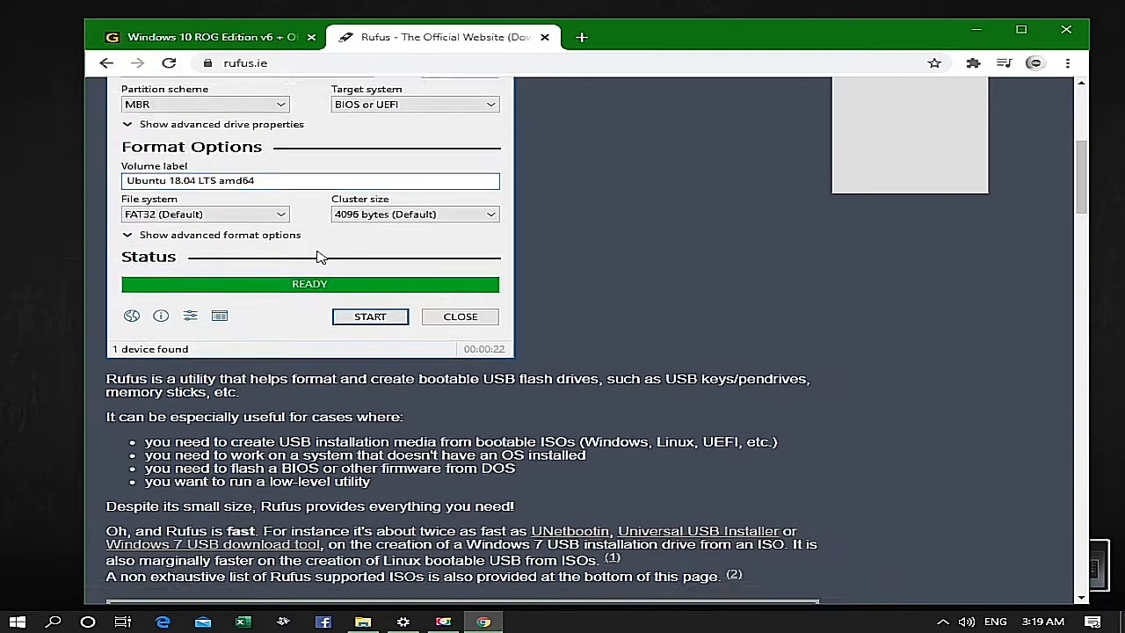
scroll(321, 258, "up", 2)
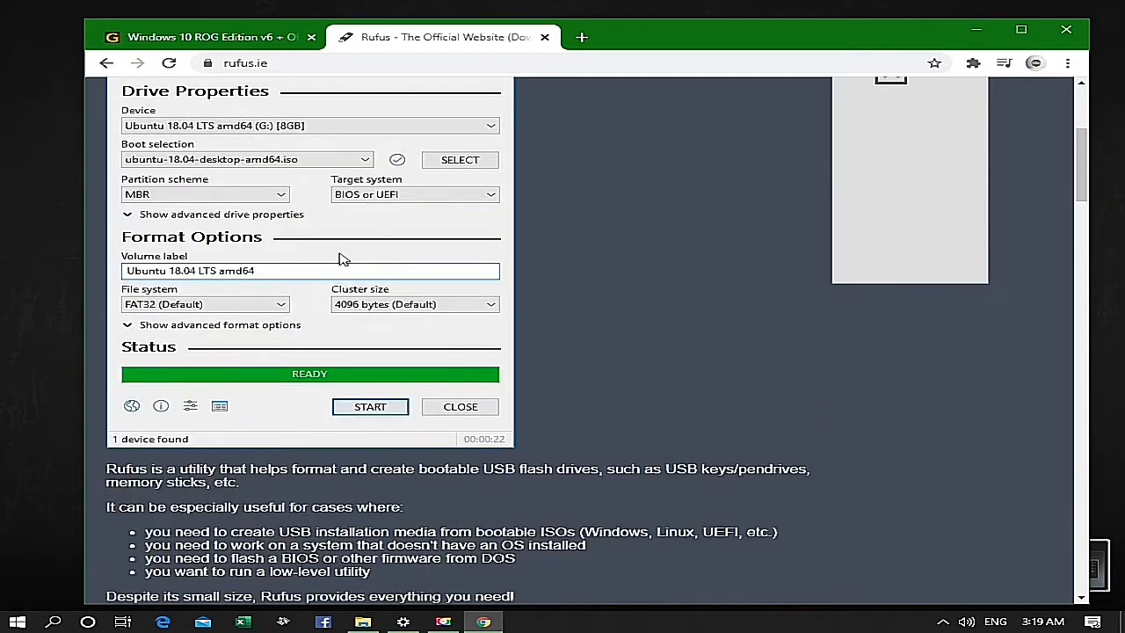
scroll(343, 260, "down", 3)
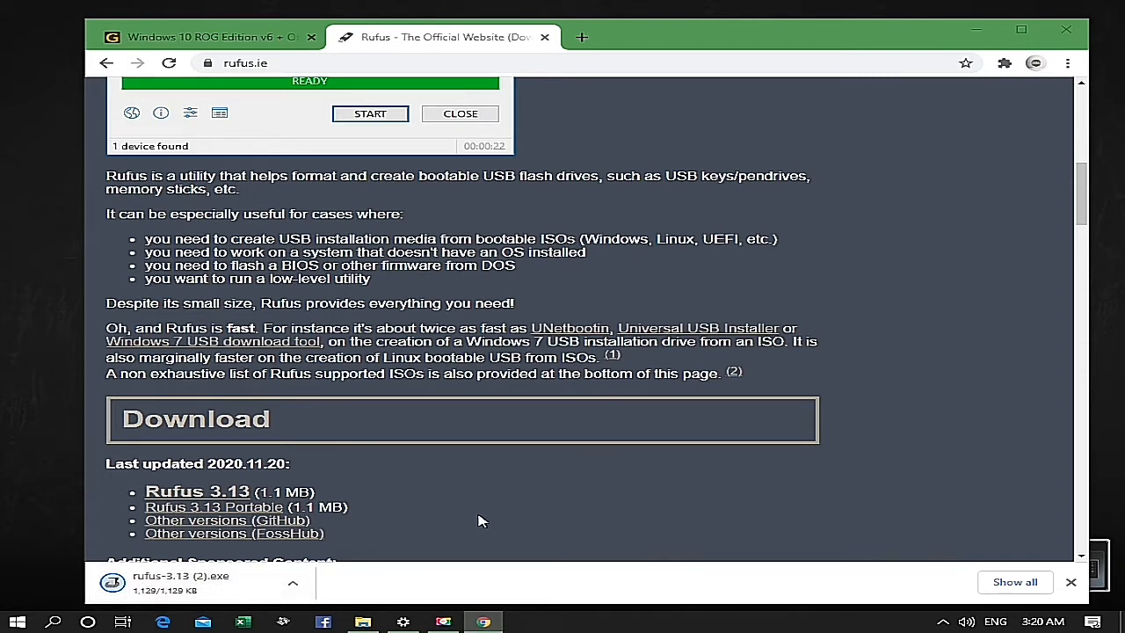
- Keep the downloaded rufus-3.13 (2).exe file, run it and allow it to make changes
scroll(710, 488, "up", 5)
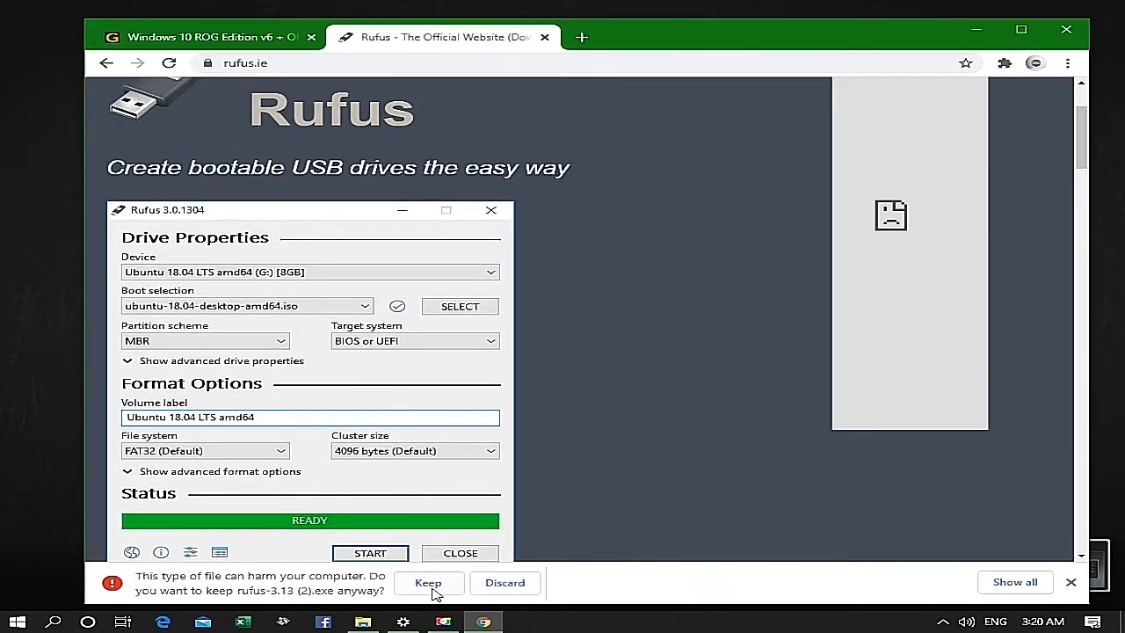
left_click(431, 587)
left_click(223, 586)
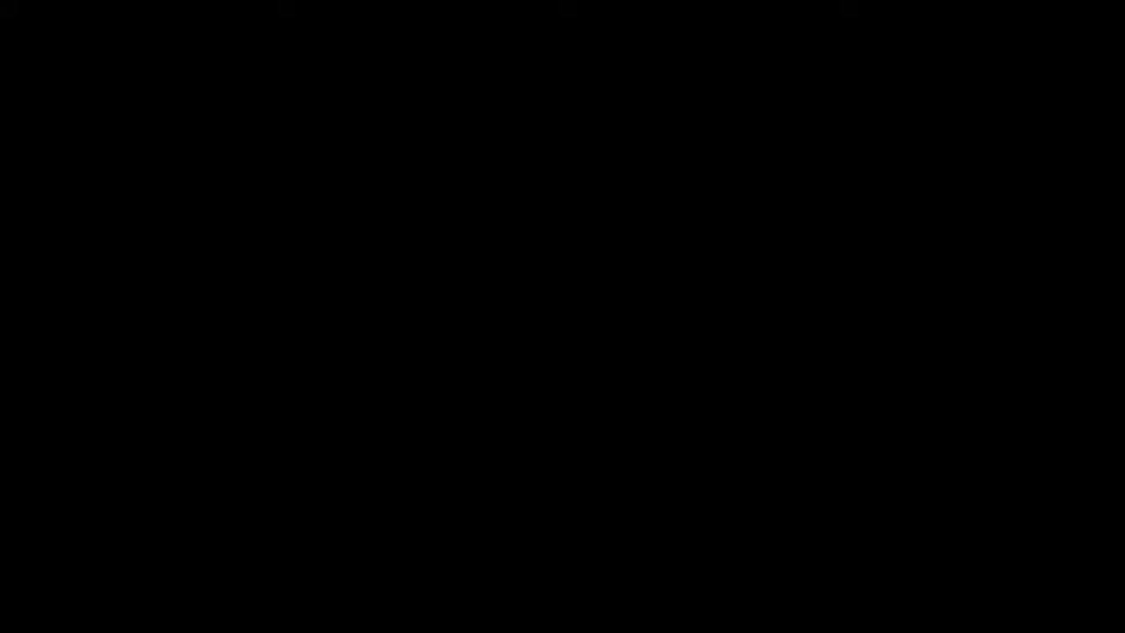
left_click(493, 411)
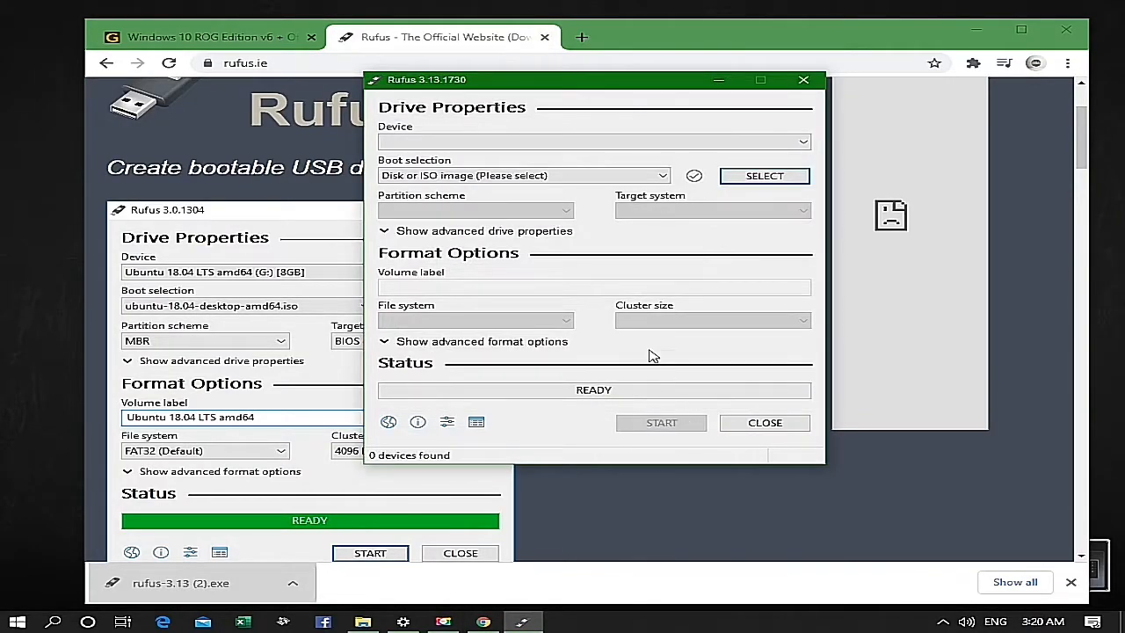
- Minimize the browser window and decline the Ransomware Defender scan of the connected USB device
left_click(978, 31)
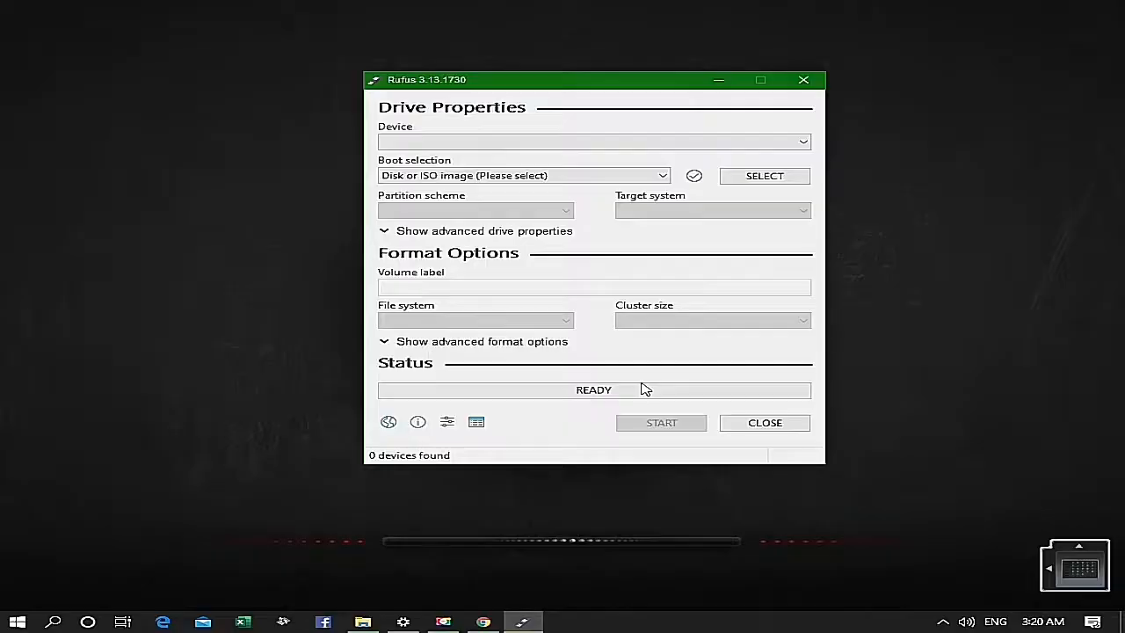
left_click(855, 484)
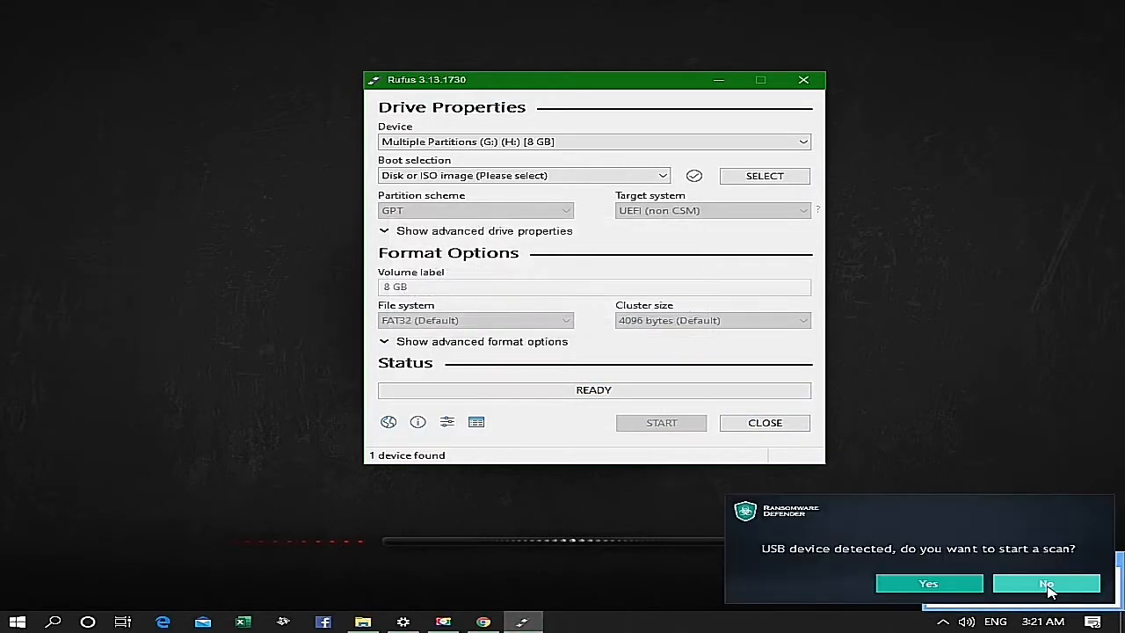
left_click(1047, 586)
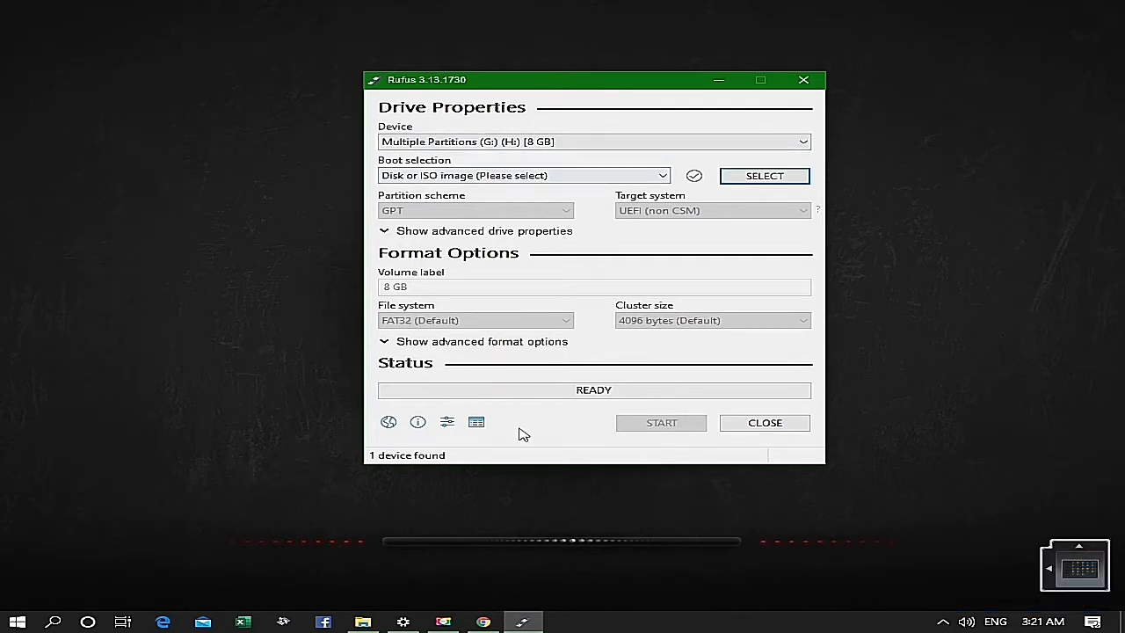
- Open This PC from its Start menu tile to show the computer's drives
left_click(17, 622)
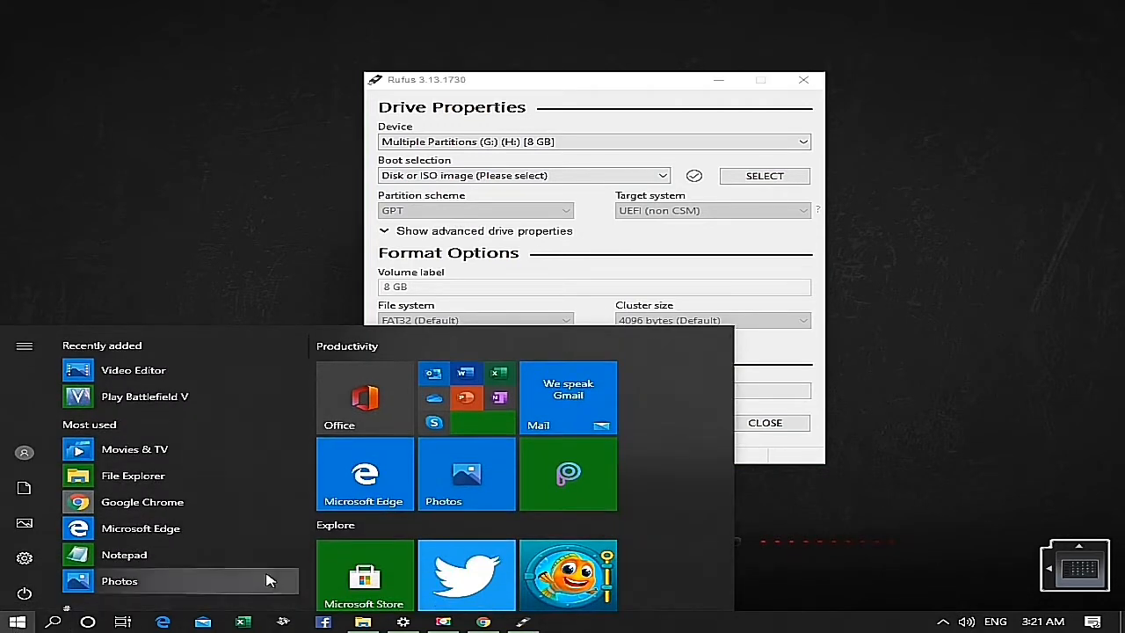
scroll(431, 484, "down", 3)
scroll(402, 484, "down", 3)
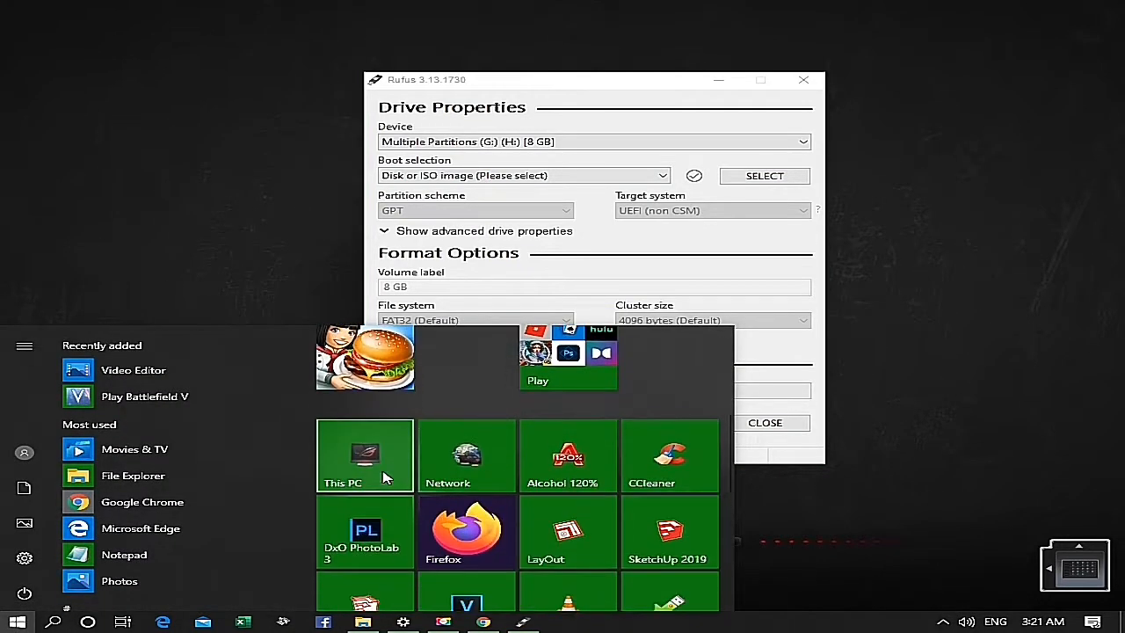
left_click(373, 473)
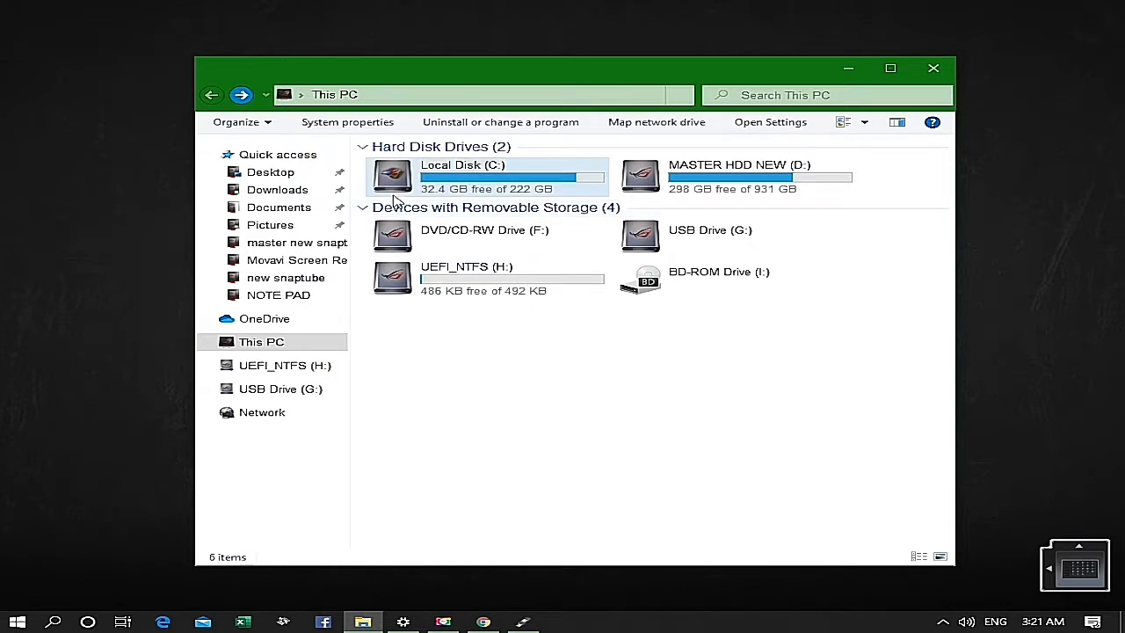
- Open Computer Management for This PC and show Disk Management
right_click(262, 343)
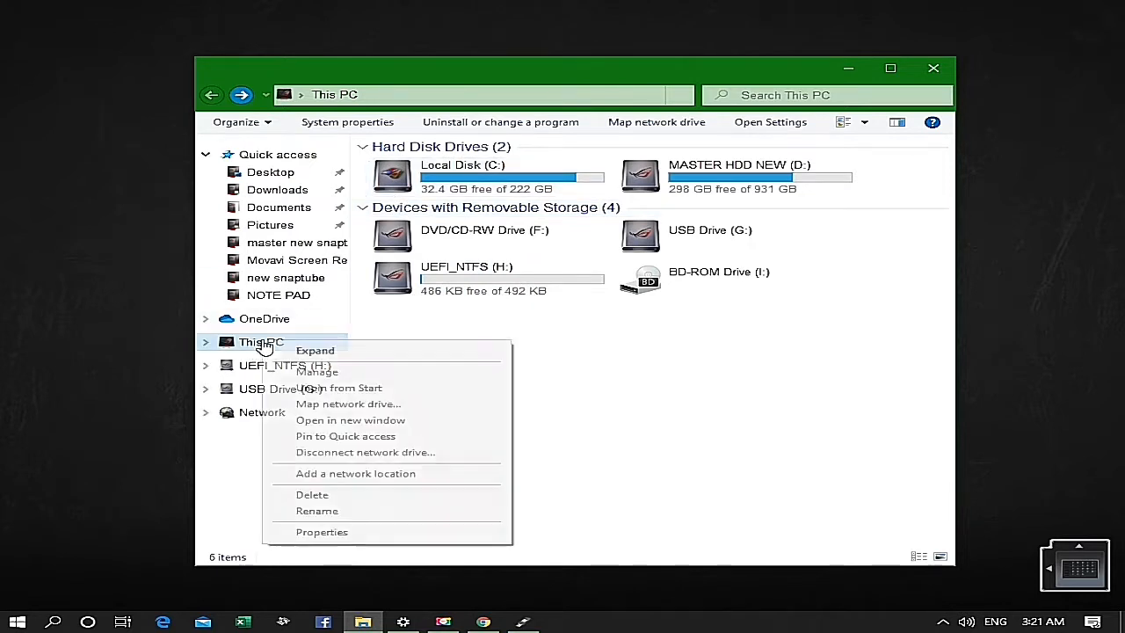
left_click(303, 376)
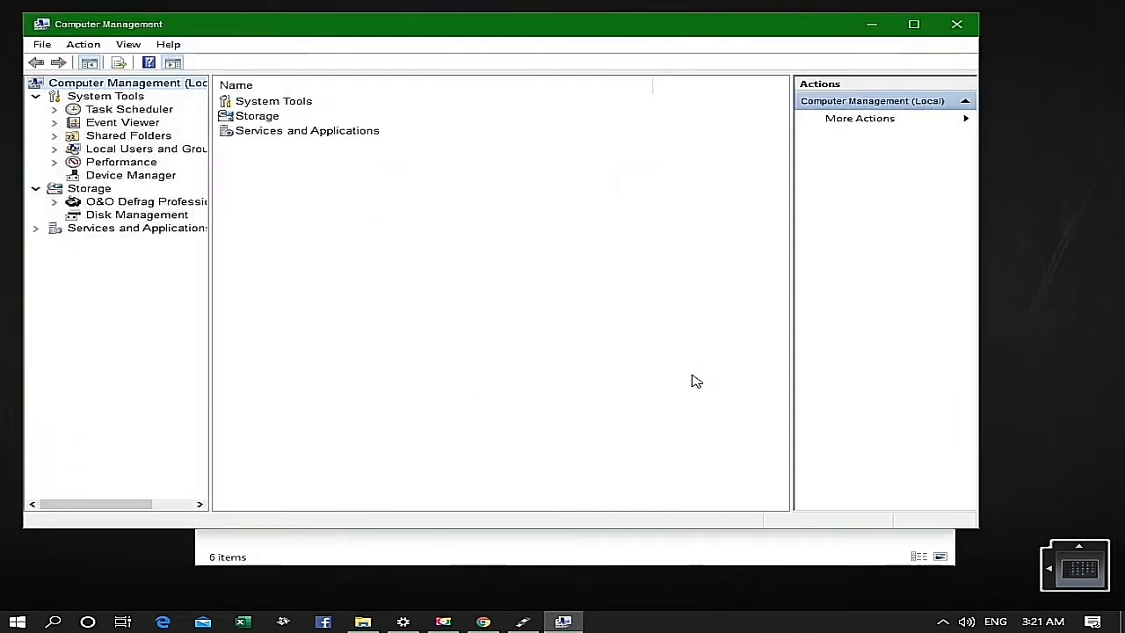
left_click(131, 216)
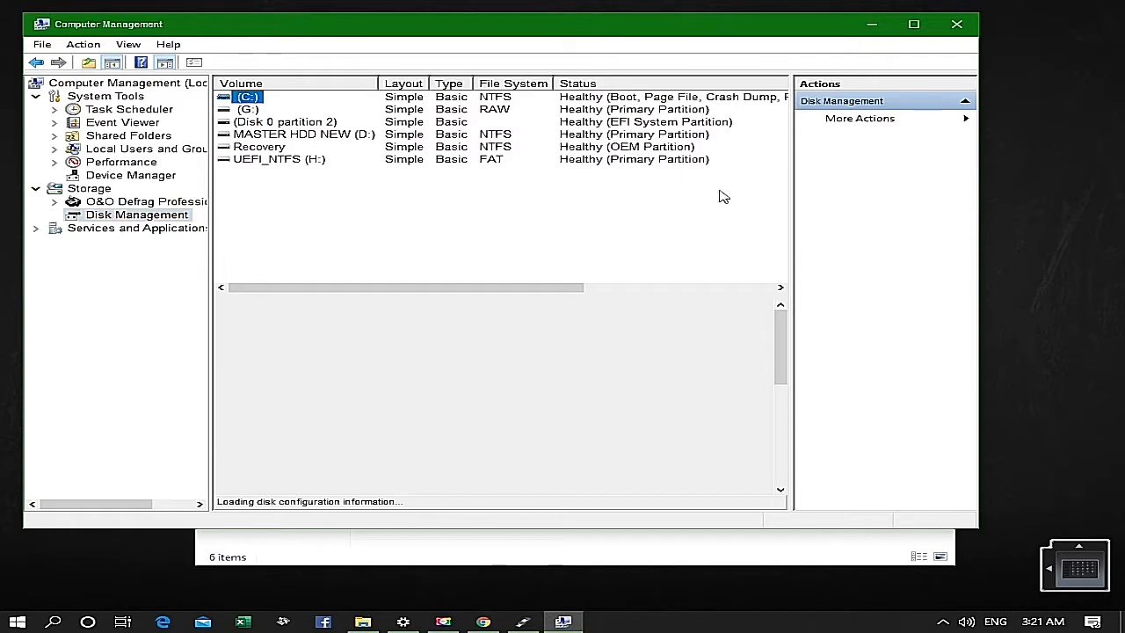
- Start formatting the 7.55 GB removable G: partition on Disk 2 with FAT32 as the file system
left_click_drag(781, 325, 780, 374)
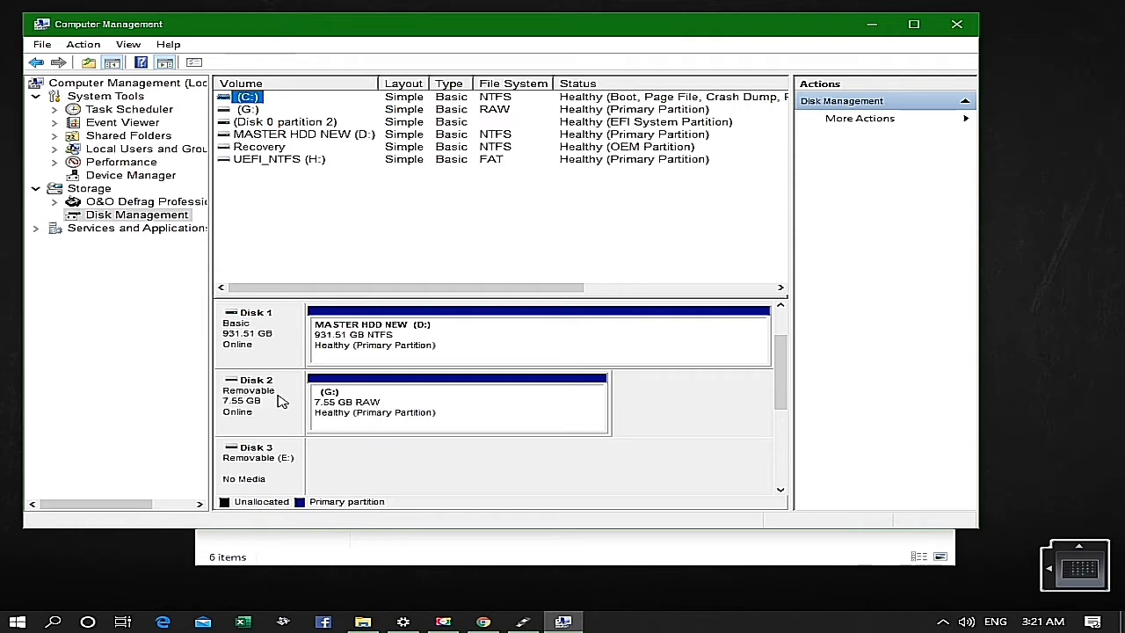
right_click(373, 414)
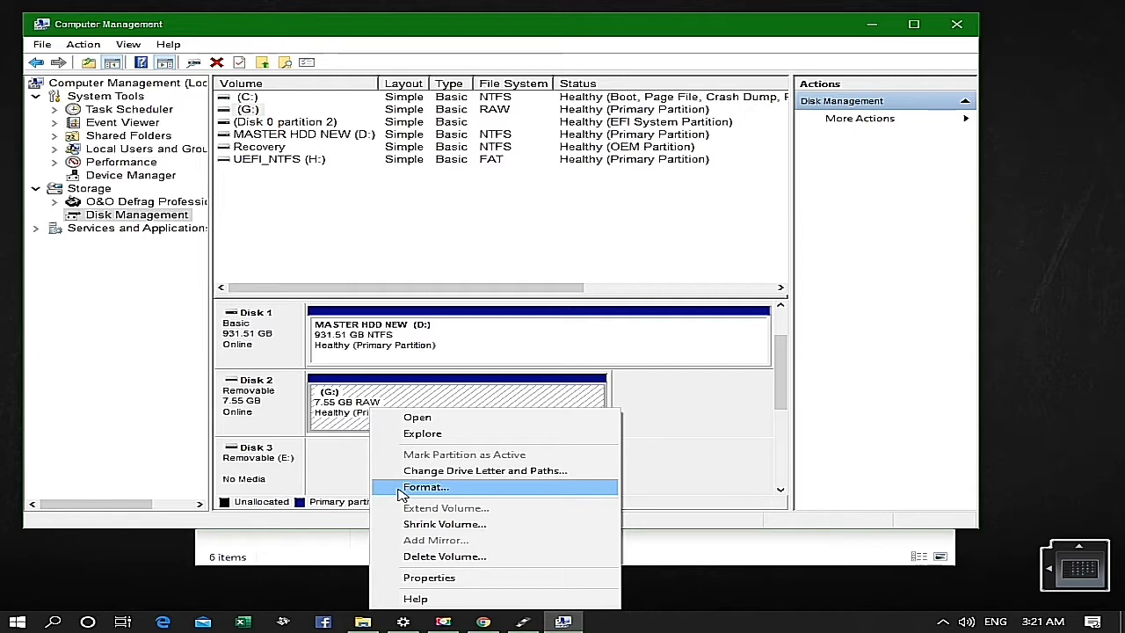
left_click(426, 487)
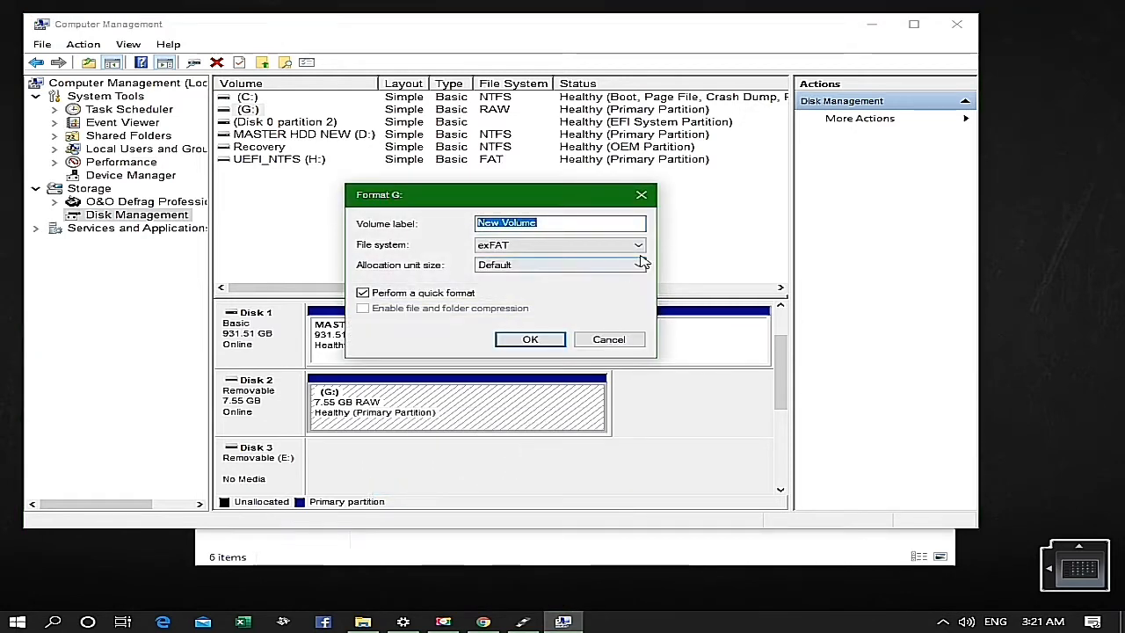
left_click(640, 246)
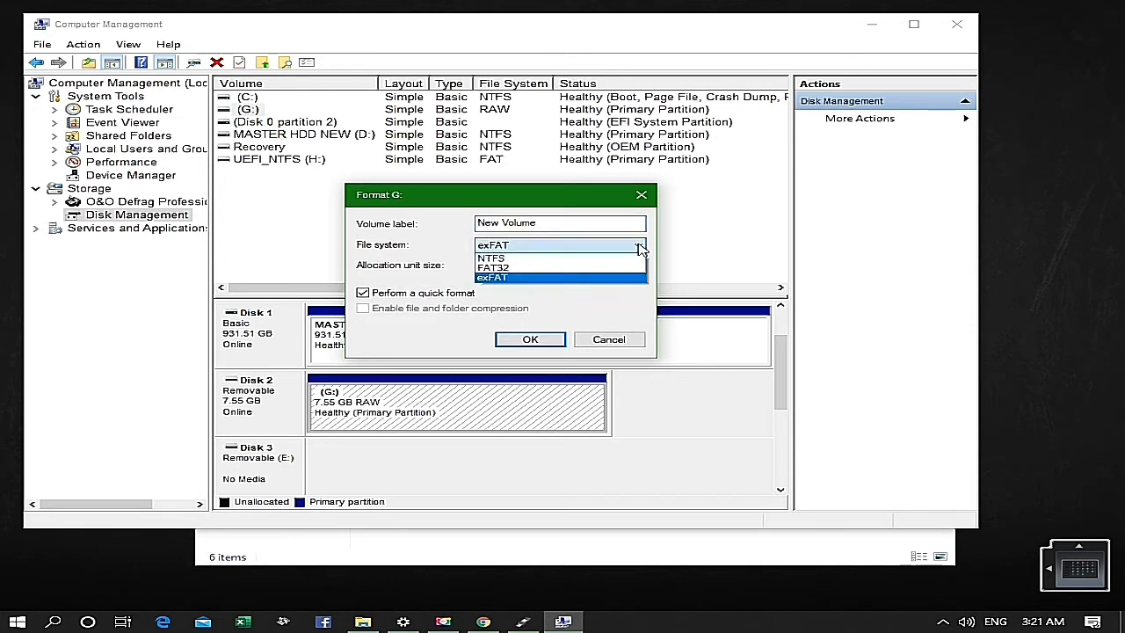
left_click(625, 269)
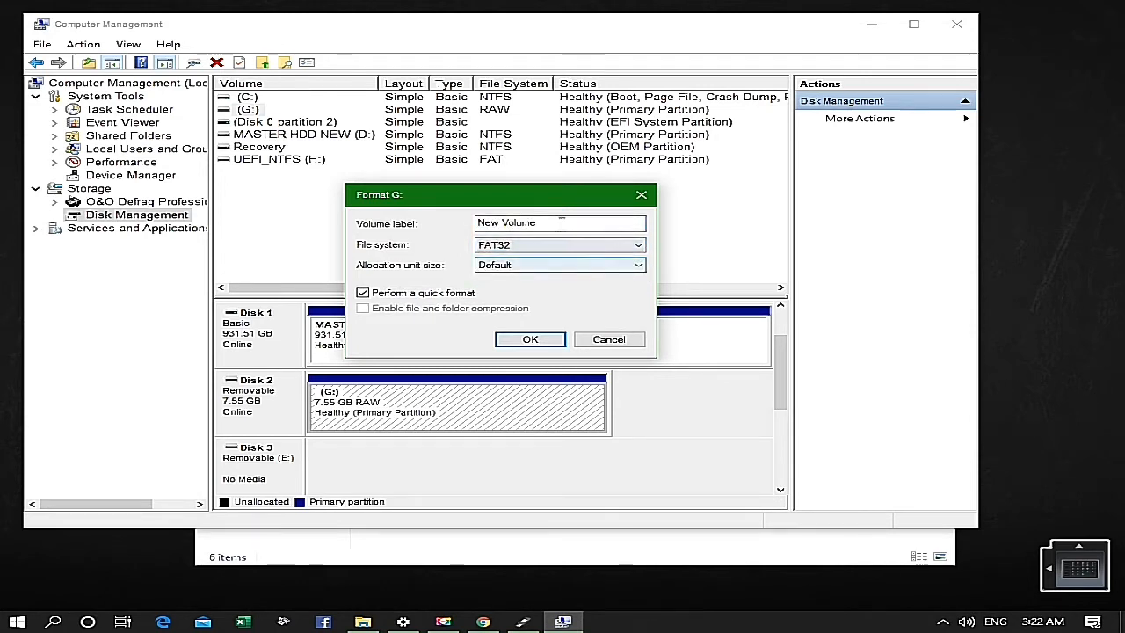
- Set the volume label to ROG 2019 and confirm the quick format of drive G:
left_click_drag(560, 223, 470, 225)
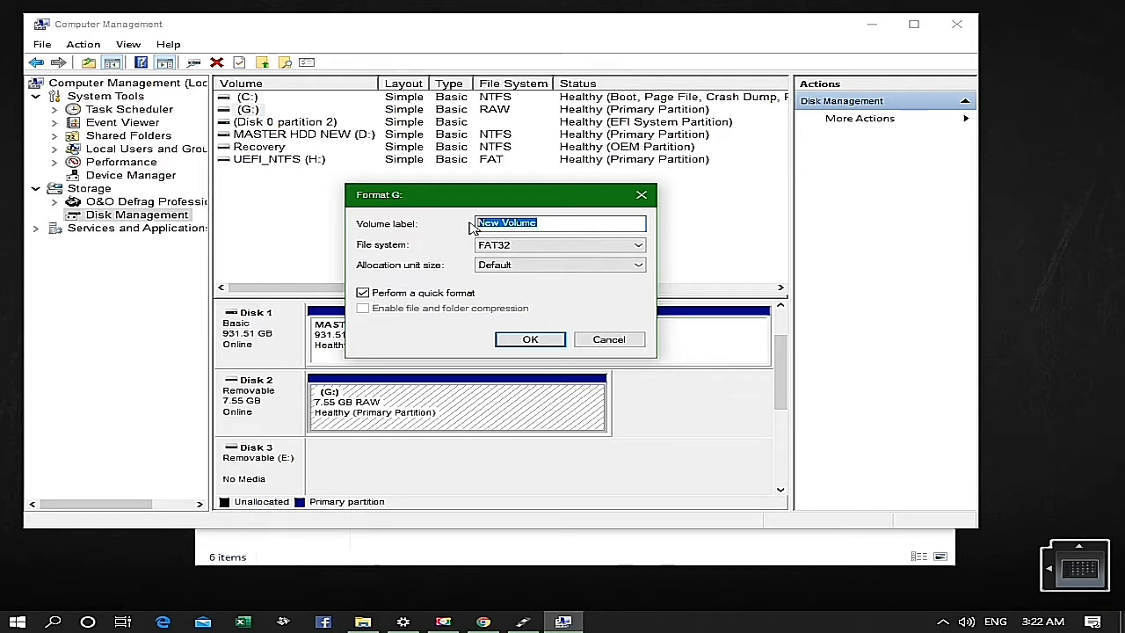
type("R")
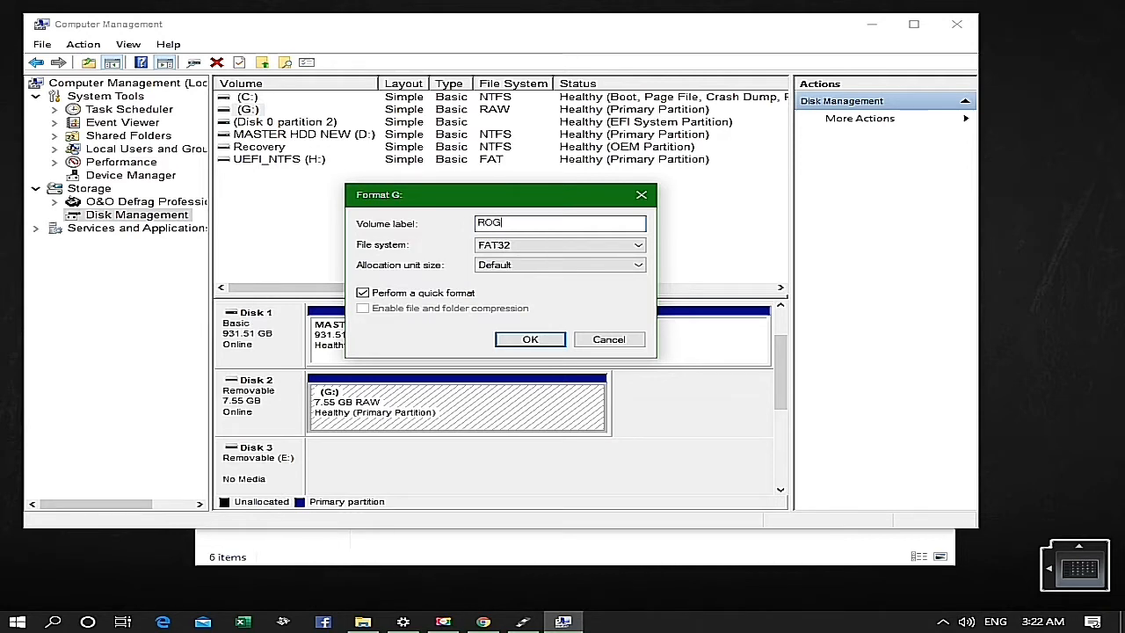
type("OG")
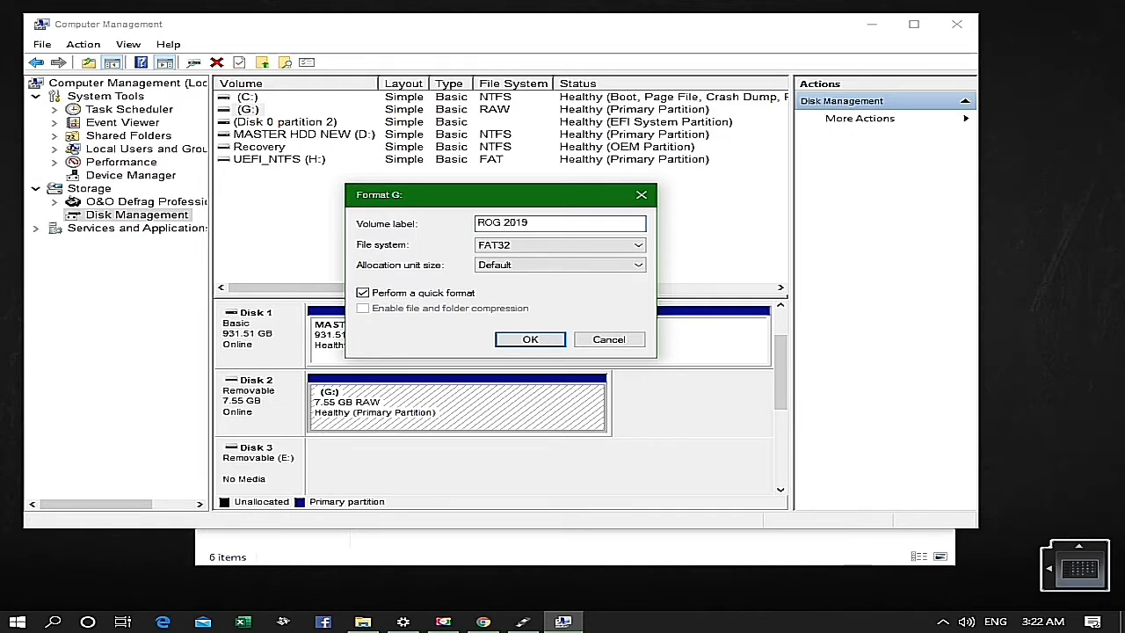
left_click(531, 339)
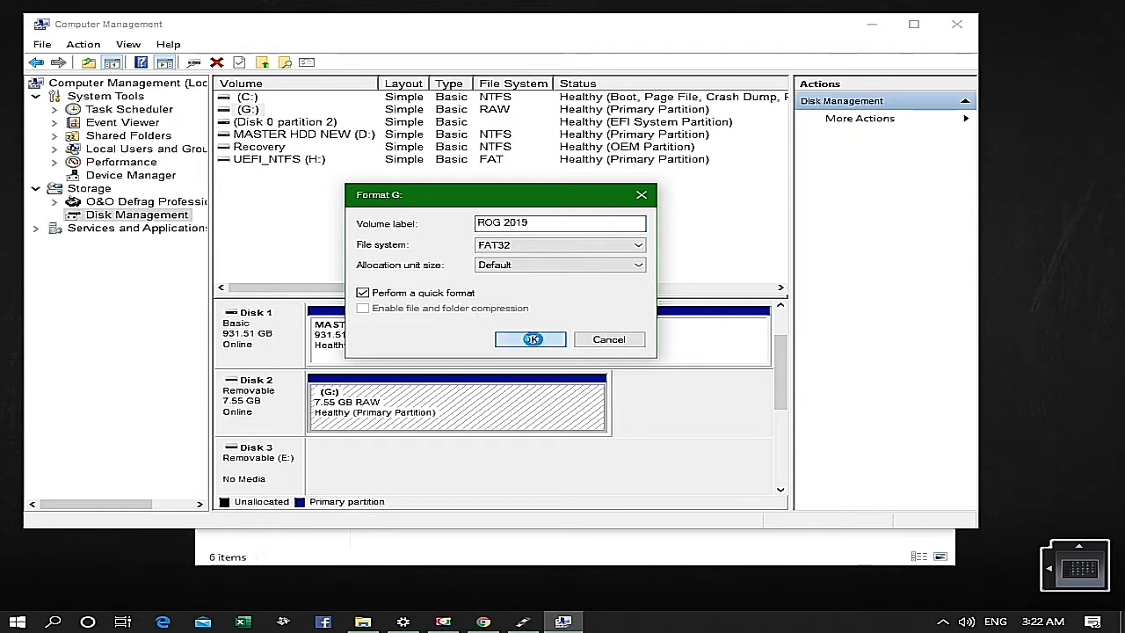
left_click(603, 369)
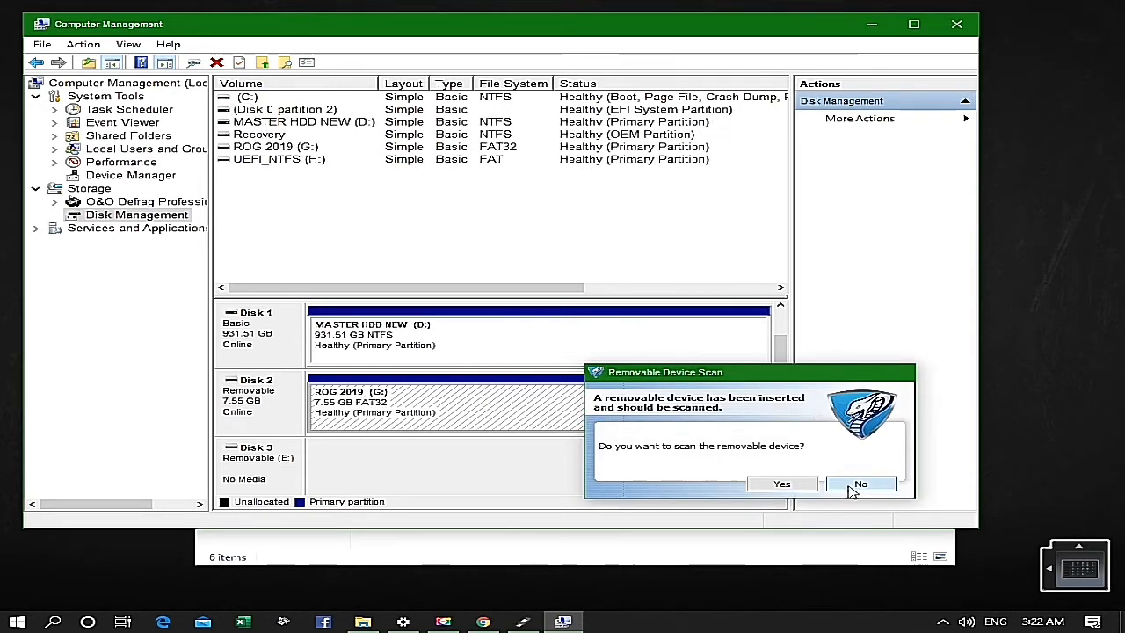
- Decline the removable device scan and minimize Computer Management and the This PC window to return to Rufus
left_click(851, 483)
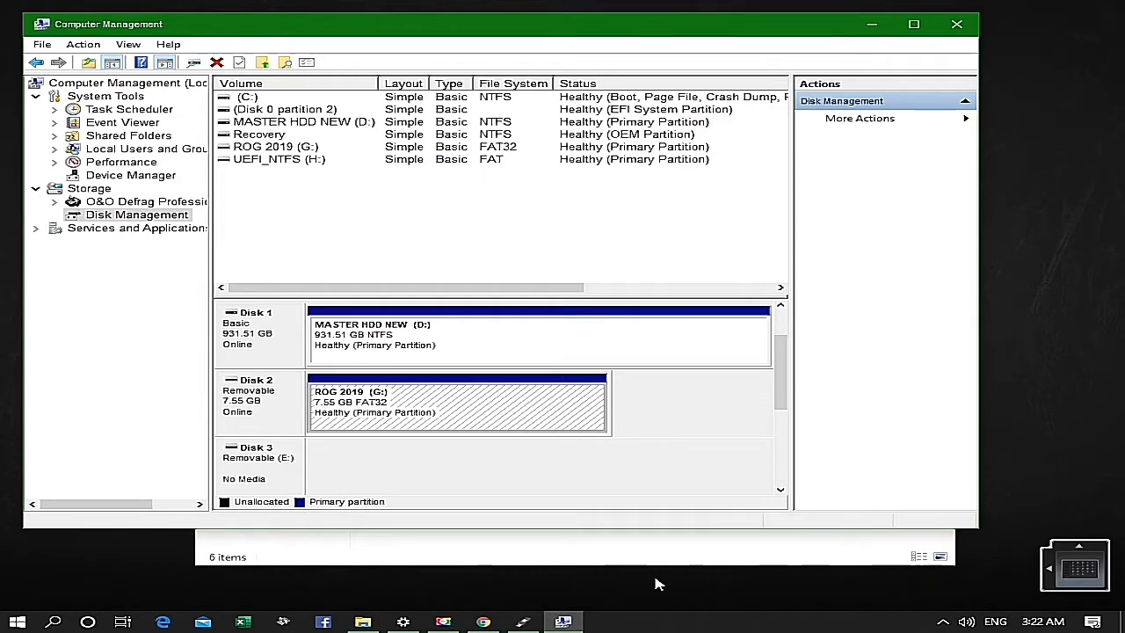
left_click(876, 29)
left_click(848, 71)
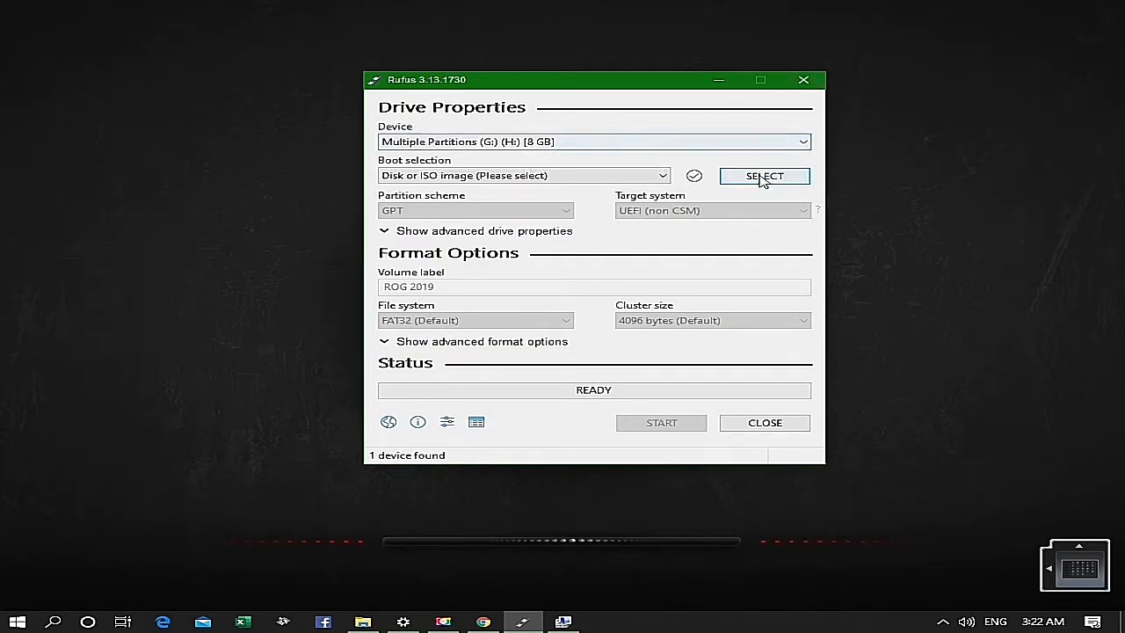
- Keep Disk or ISO image as the boot selection and browse drive D: for the image in MASTER FILES NEW\WINDOWS INSTALLER
left_click(628, 181)
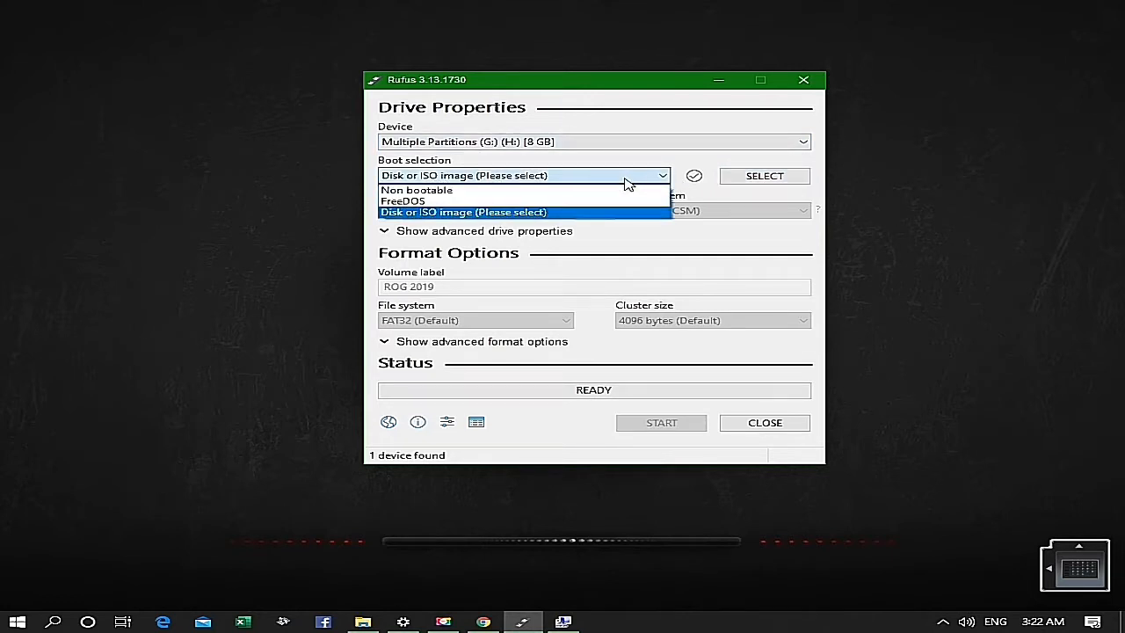
left_click(628, 181)
left_click(743, 182)
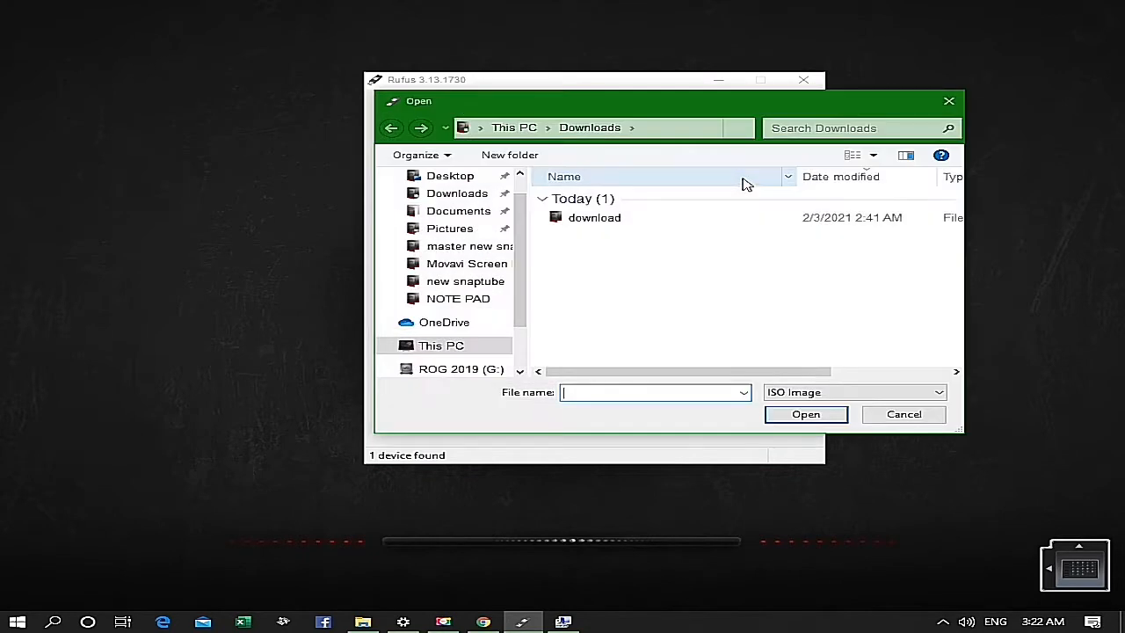
left_click(450, 345)
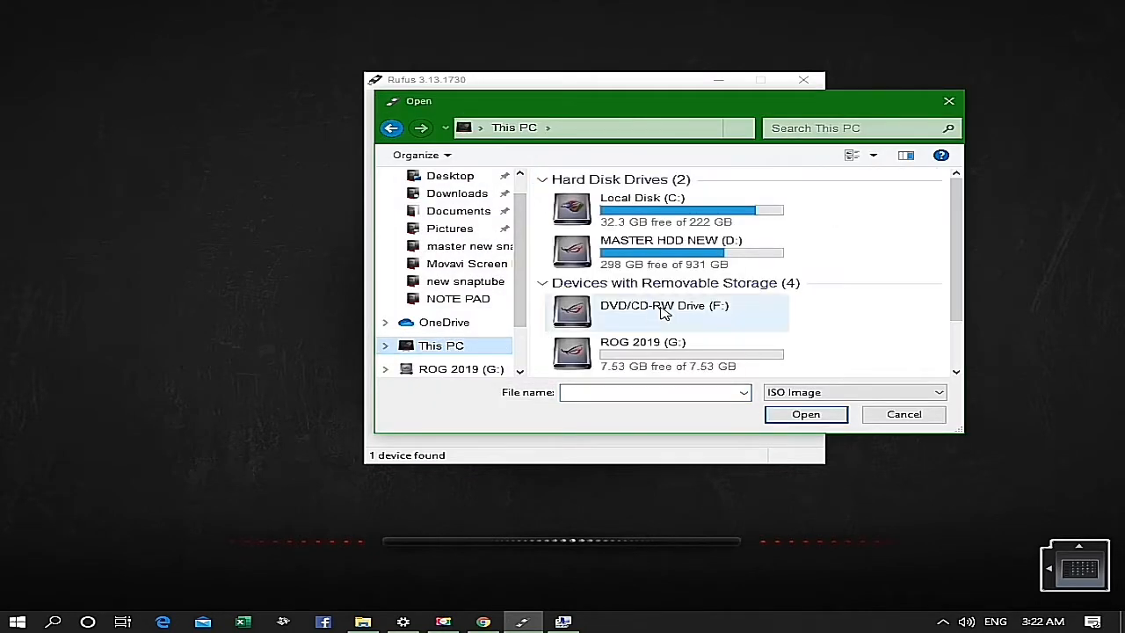
double_click(665, 257)
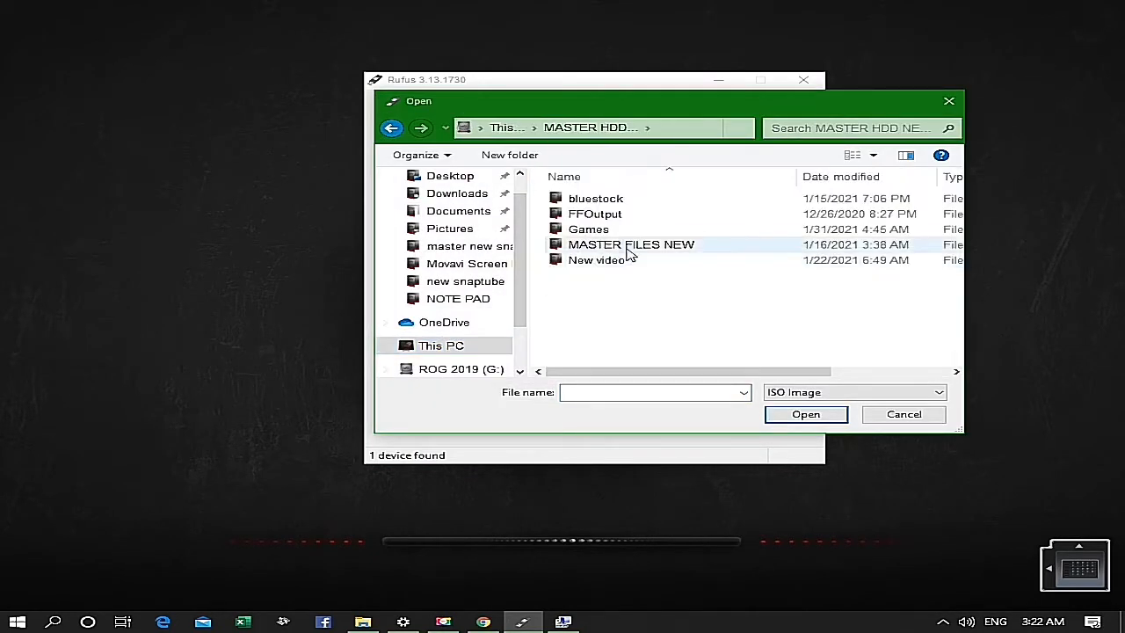
double_click(630, 247)
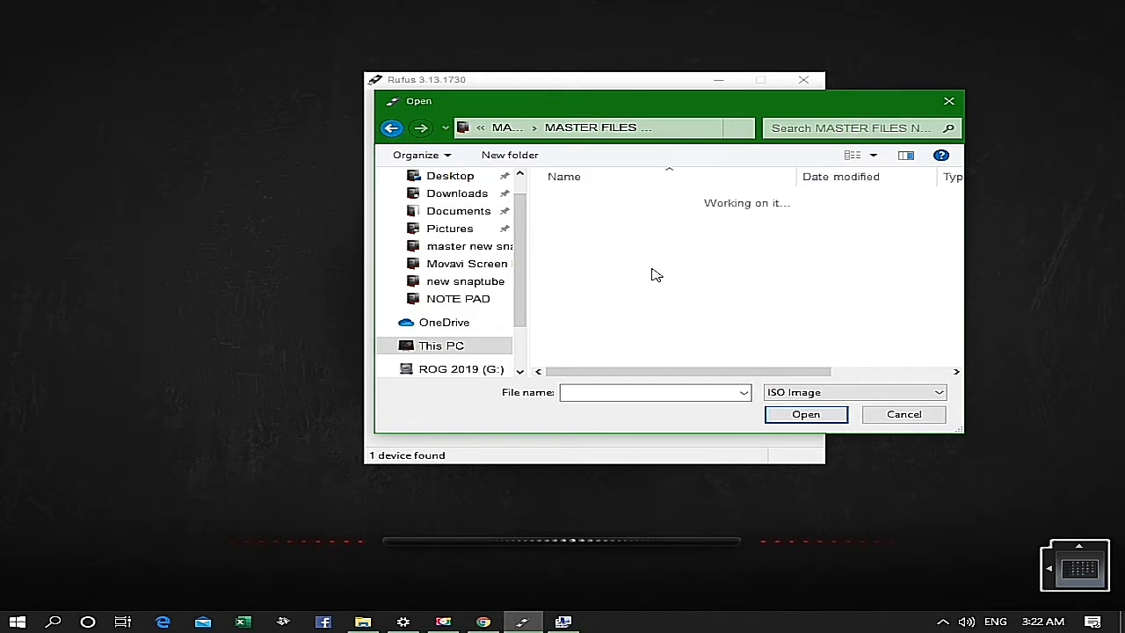
scroll(771, 281, "down", 3)
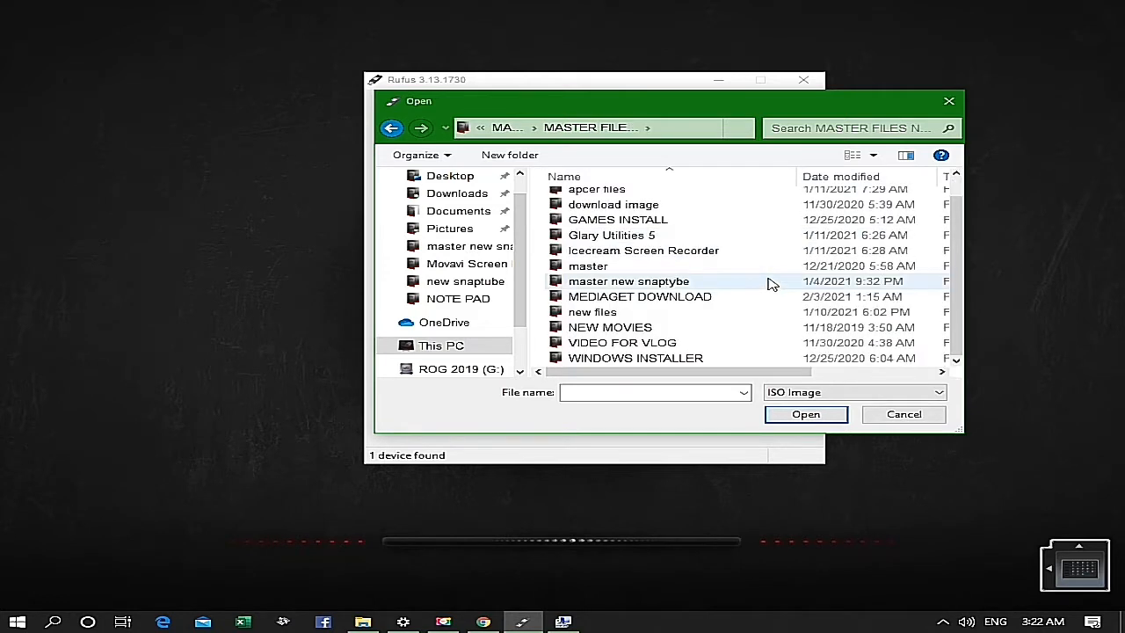
double_click(630, 359)
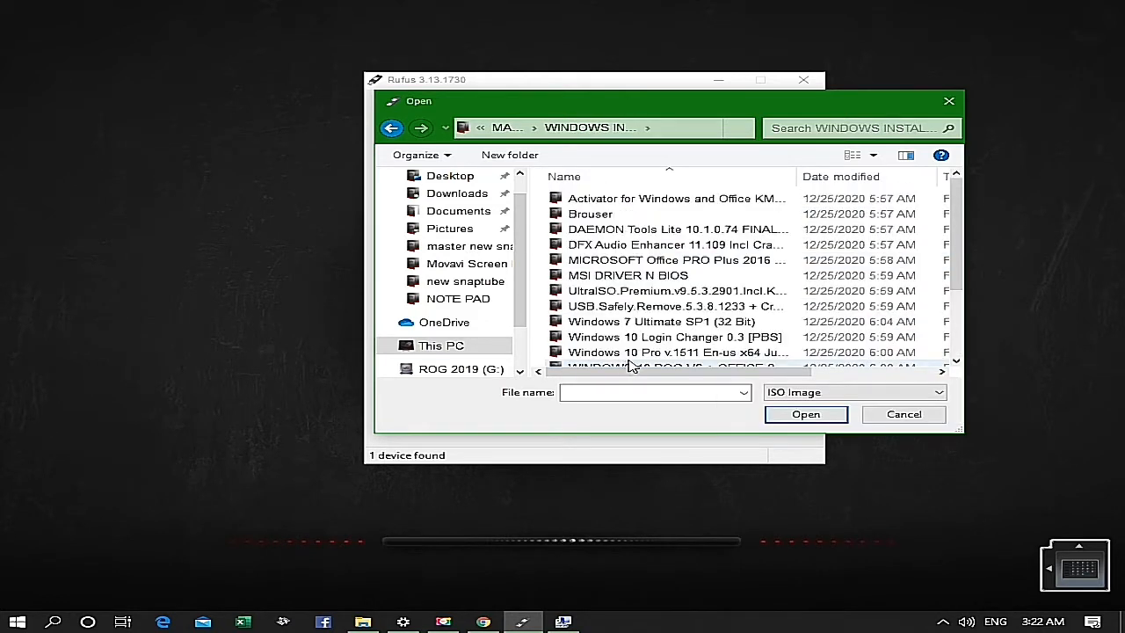
- Load the Windows 10 ROG EDITION v6 + Office 2019 ISO from the WINDOWS 10 ROG V6 folder as the boot image
scroll(616, 352, "down", 2)
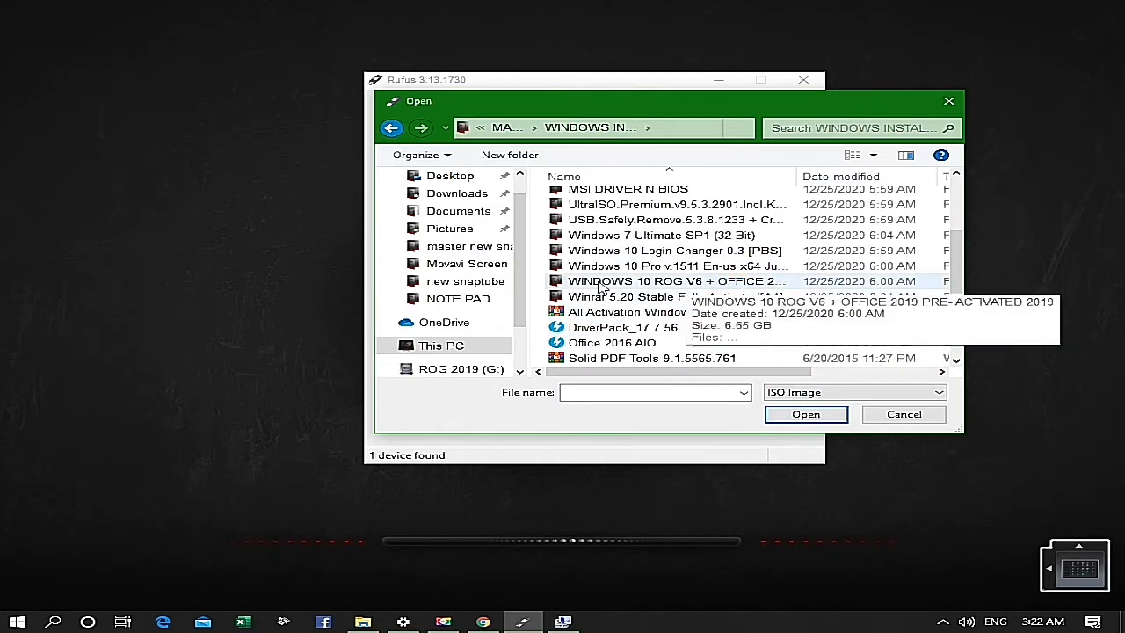
double_click(695, 283)
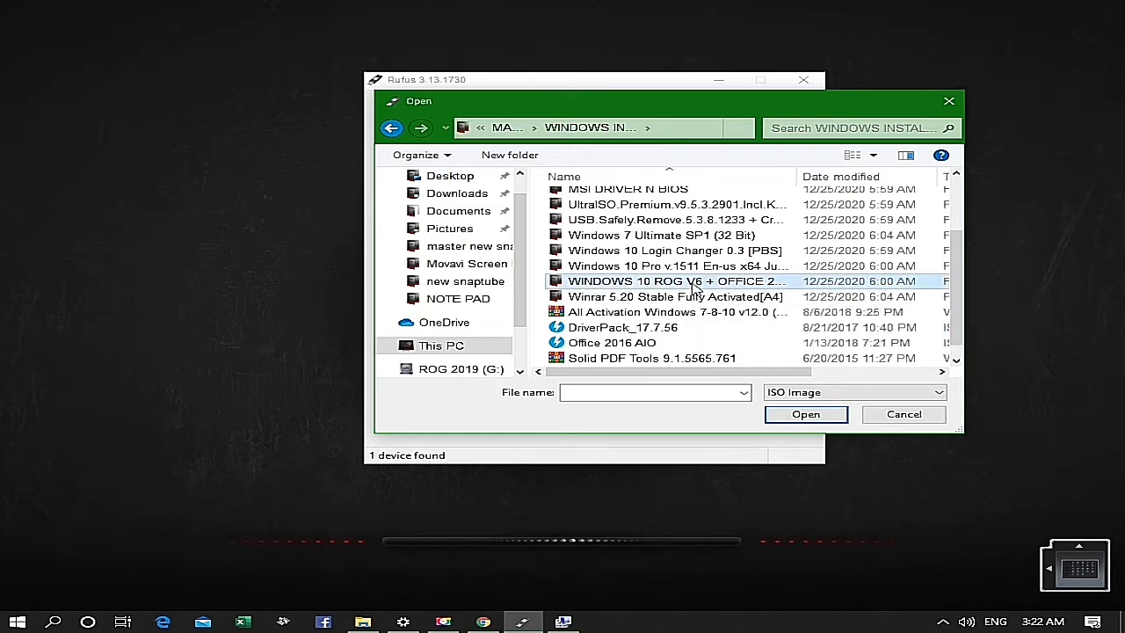
left_click(660, 201)
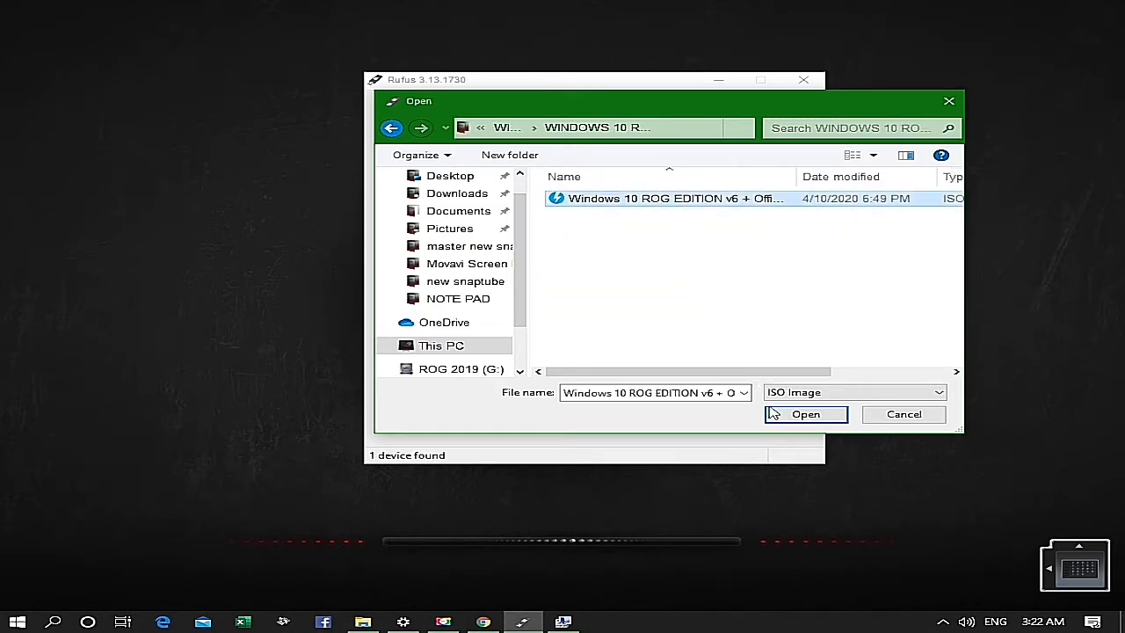
left_click(799, 418)
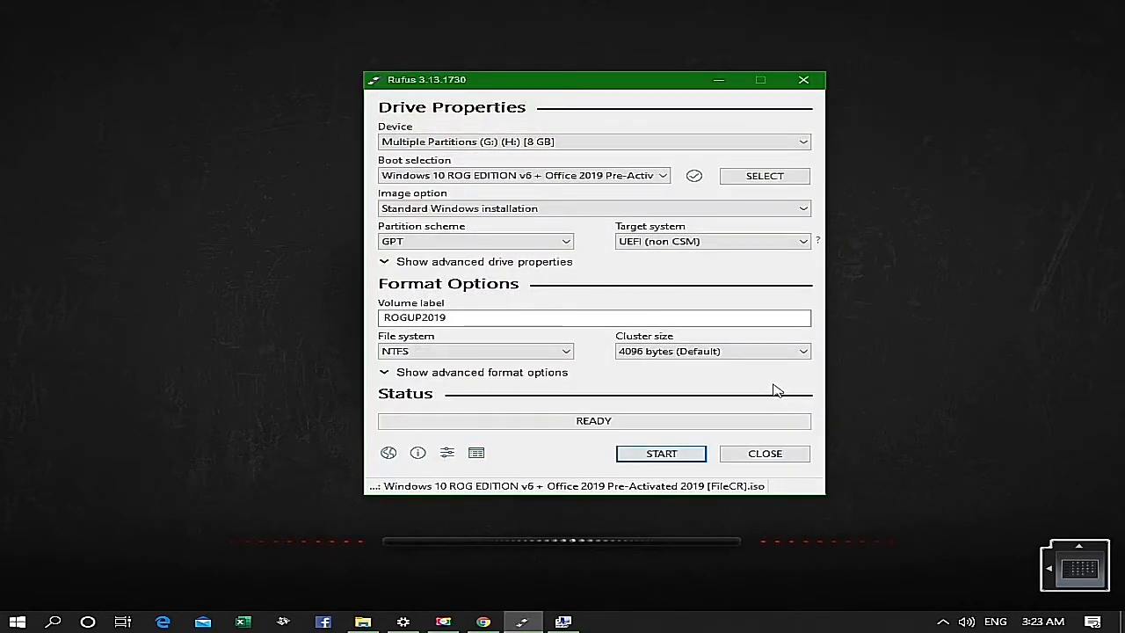
- Review the file system and cluster size options, keeping NTFS and 4096 bytes (Default)
left_click(567, 355)
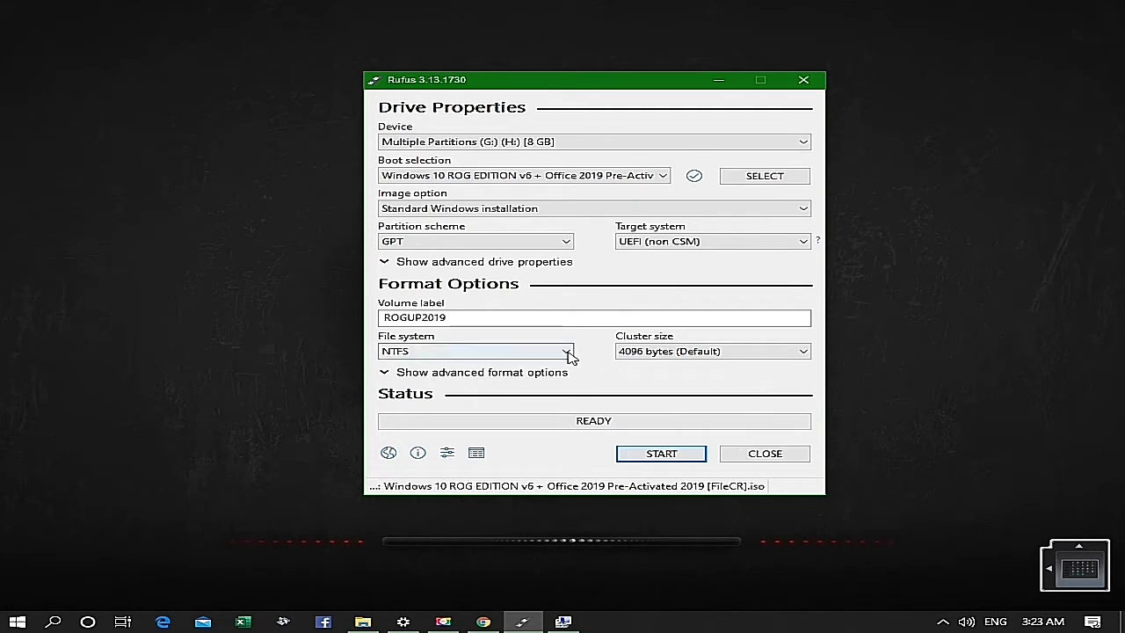
left_click(568, 364)
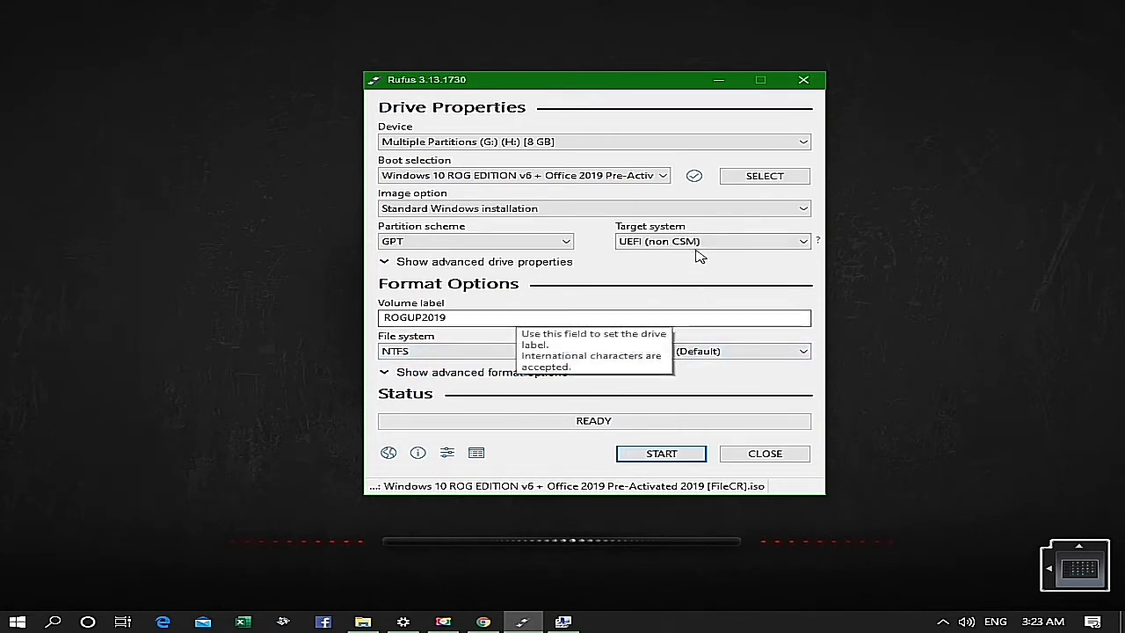
left_click(805, 351)
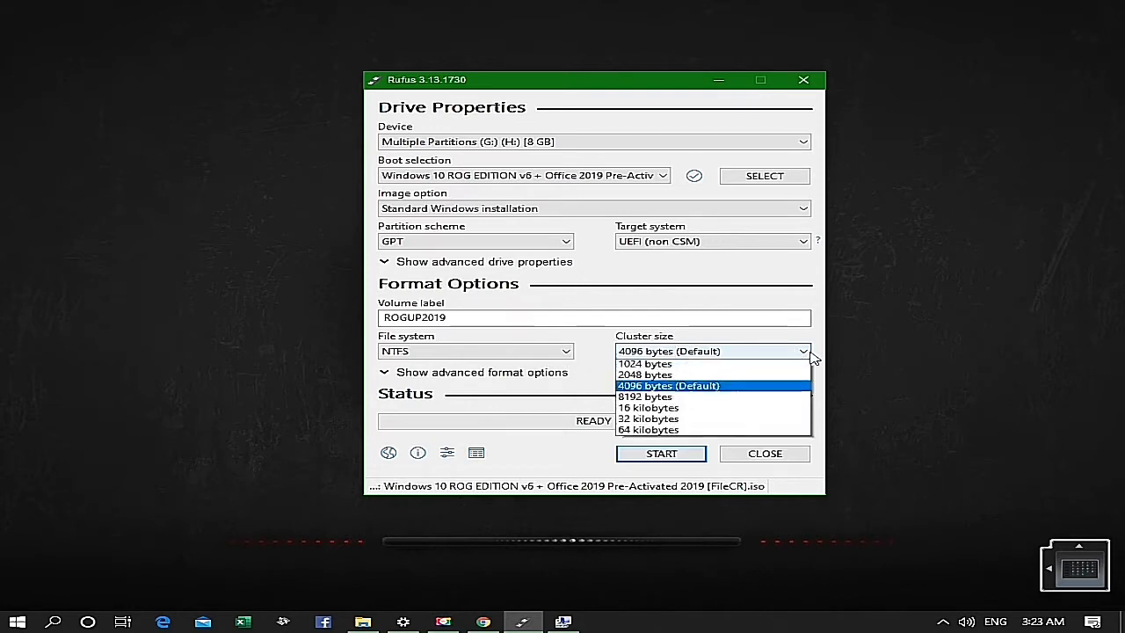
left_click(814, 357)
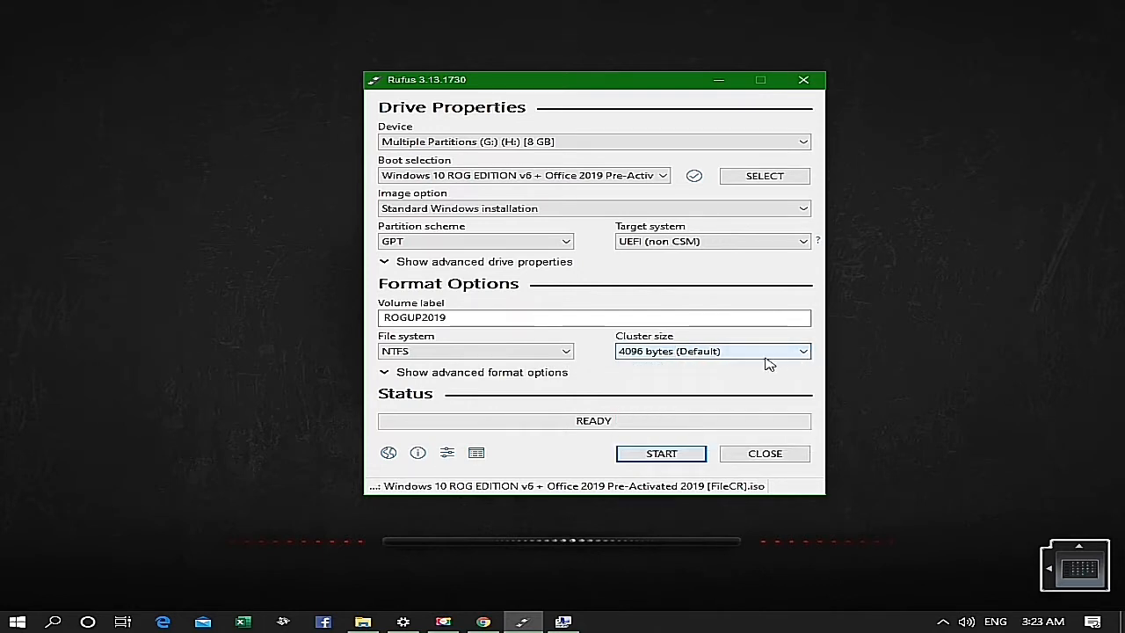
- Start writing the ROG image to the USB drive, confirm the operation and decline the removable device scan
left_click(663, 454)
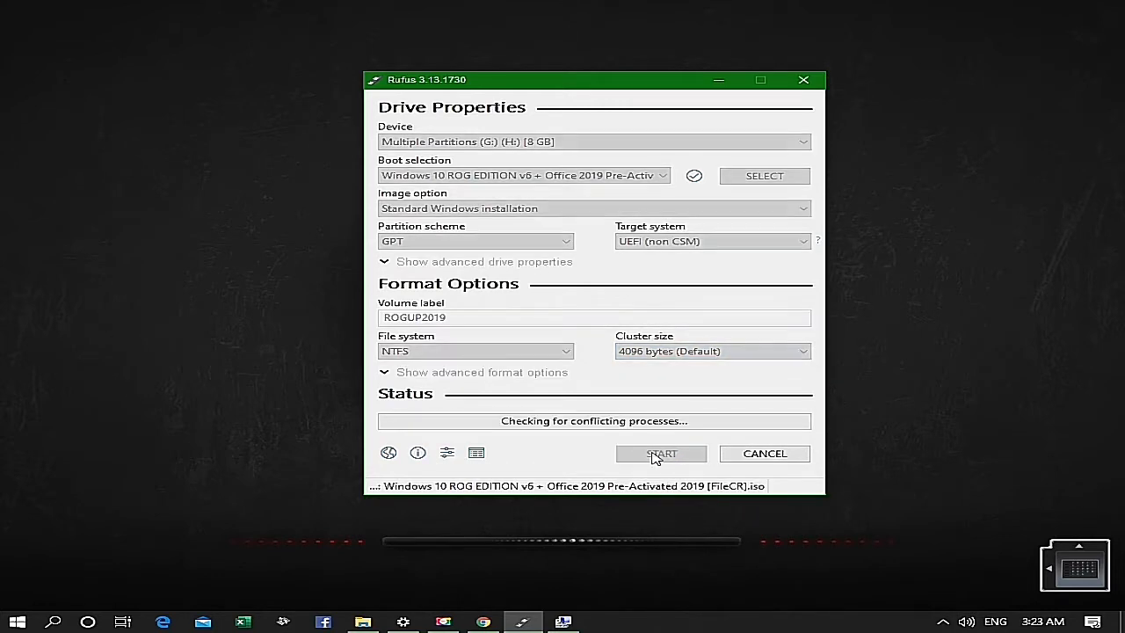
left_click(633, 368)
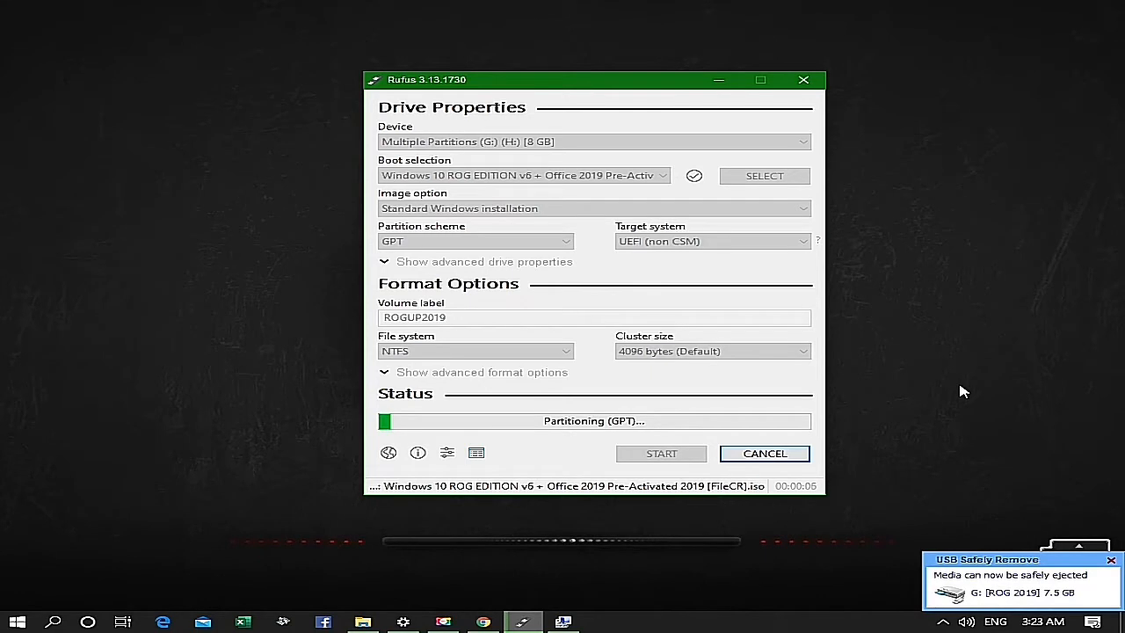
left_click(861, 485)
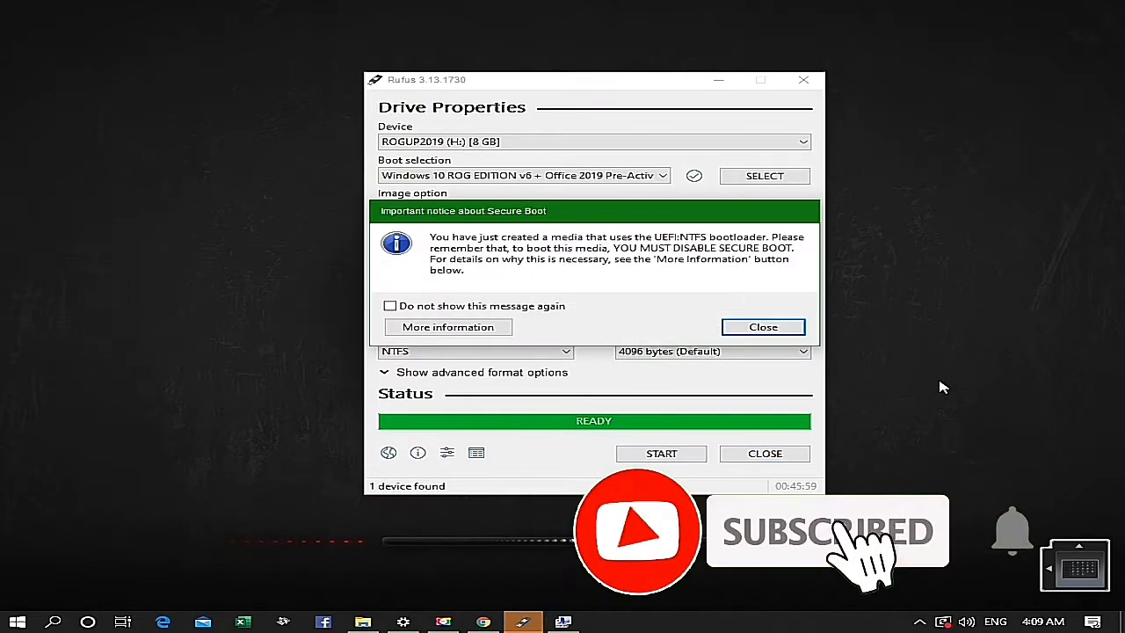
- Close the Secure Boot notice and Rufus, and open the Start menu
left_click(763, 327)
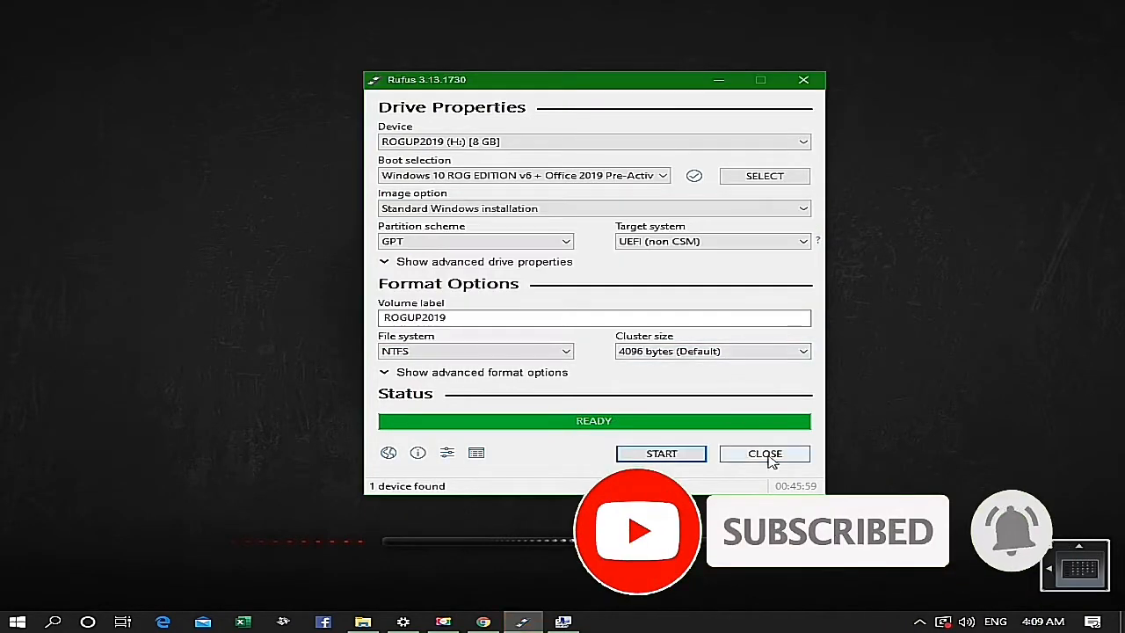
left_click(764, 454)
left_click(17, 621)
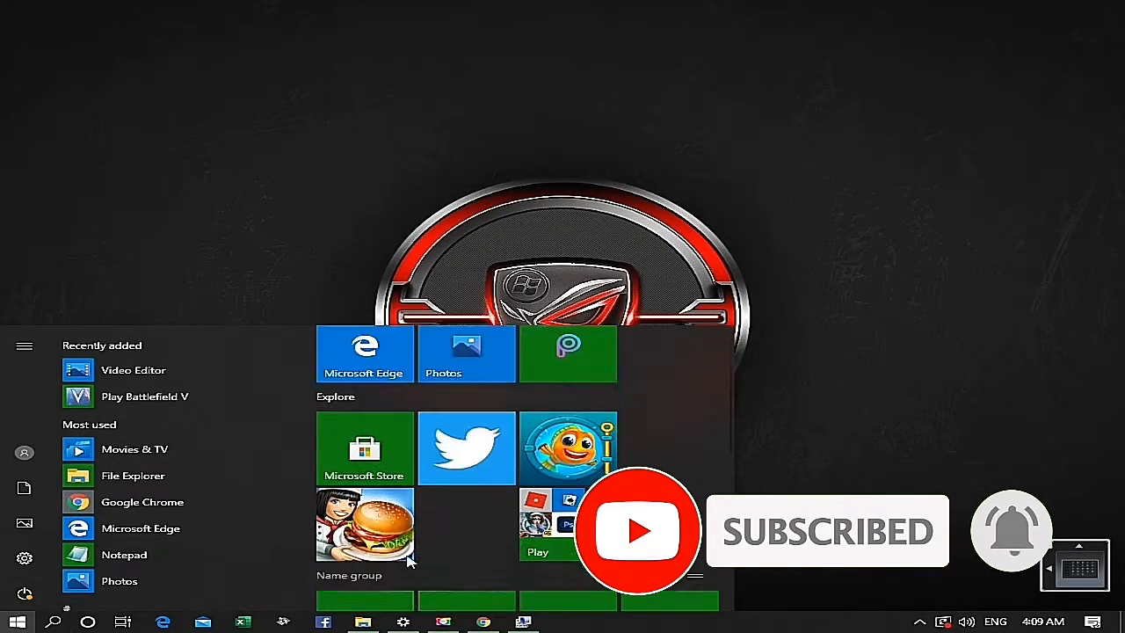